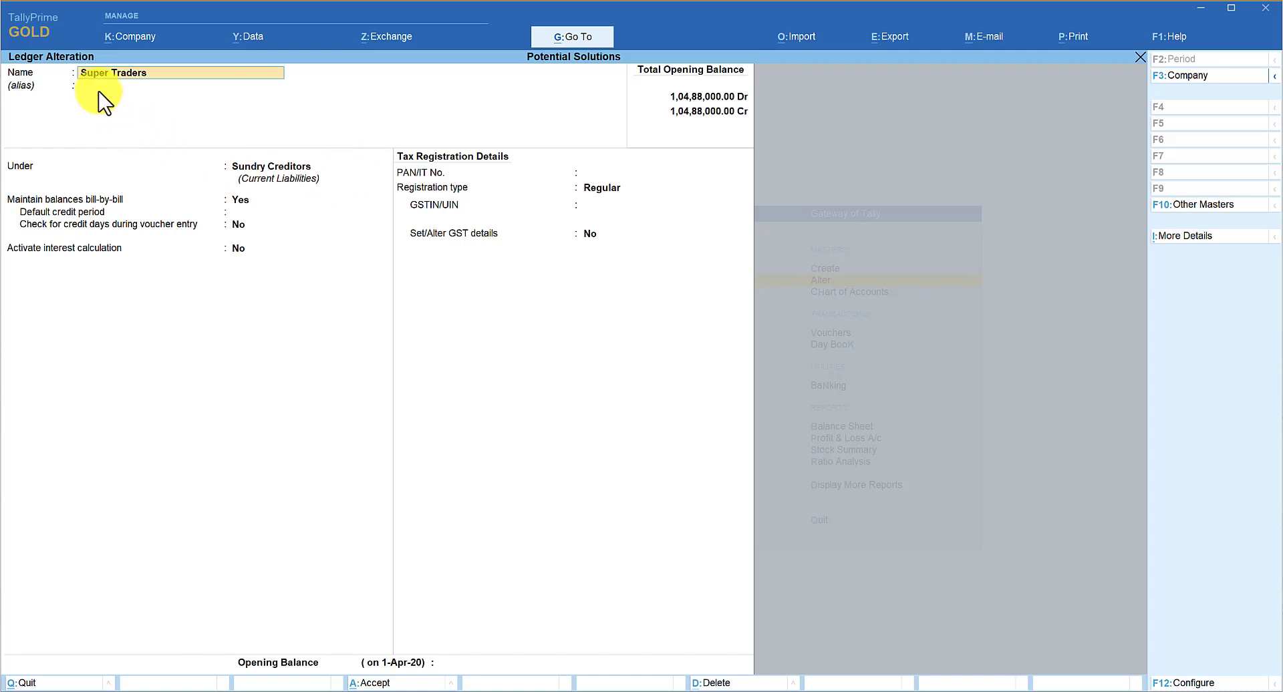
- Activate interest calculation for the Super Traders ledger and enable its advance interest parameters
left_click(237, 249)
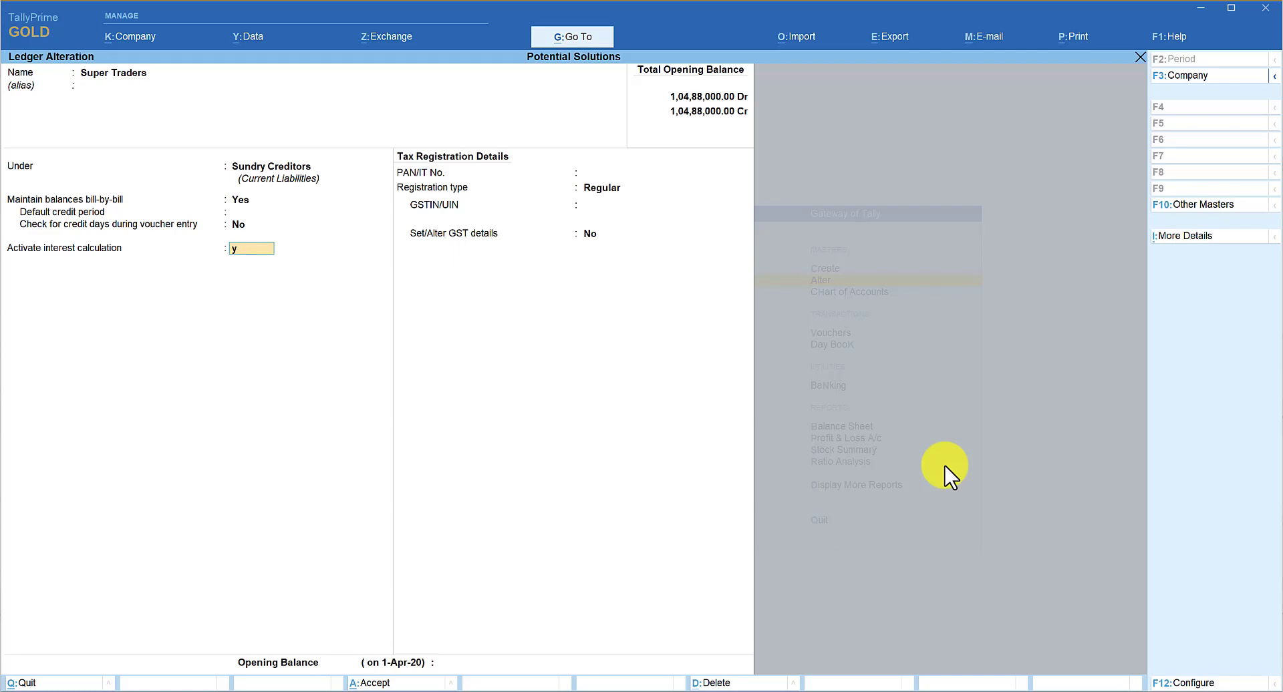
key("Return")
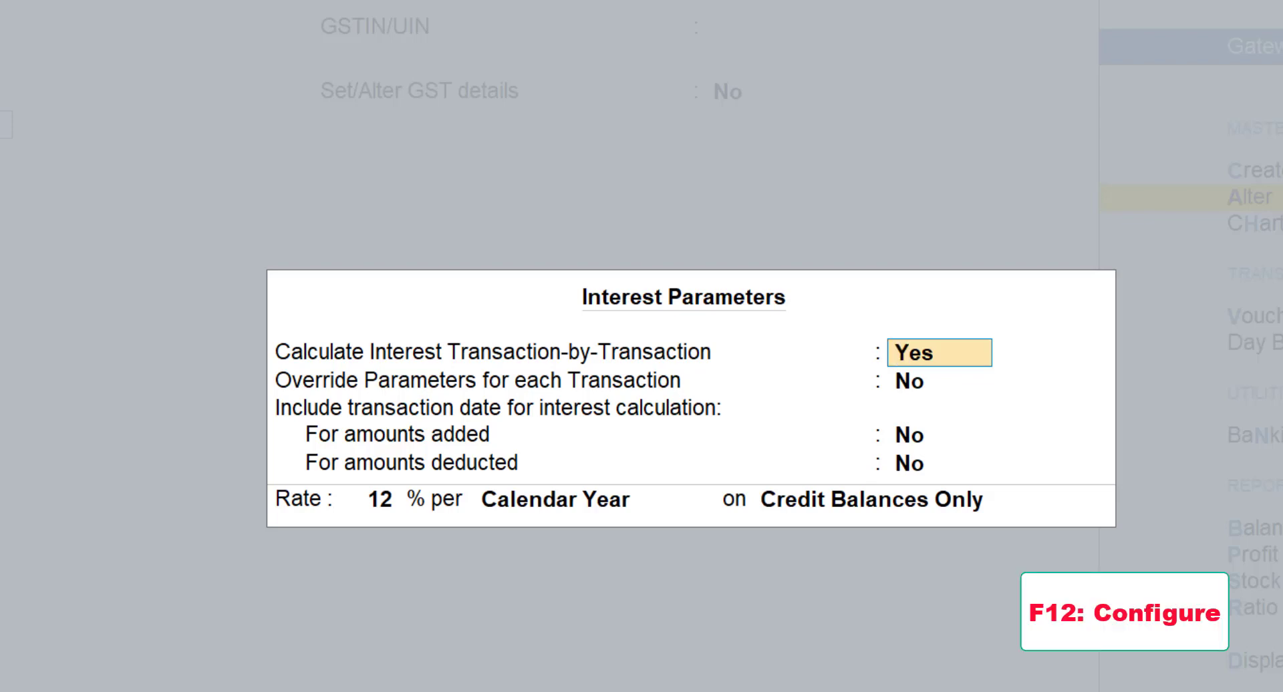
key("F12")
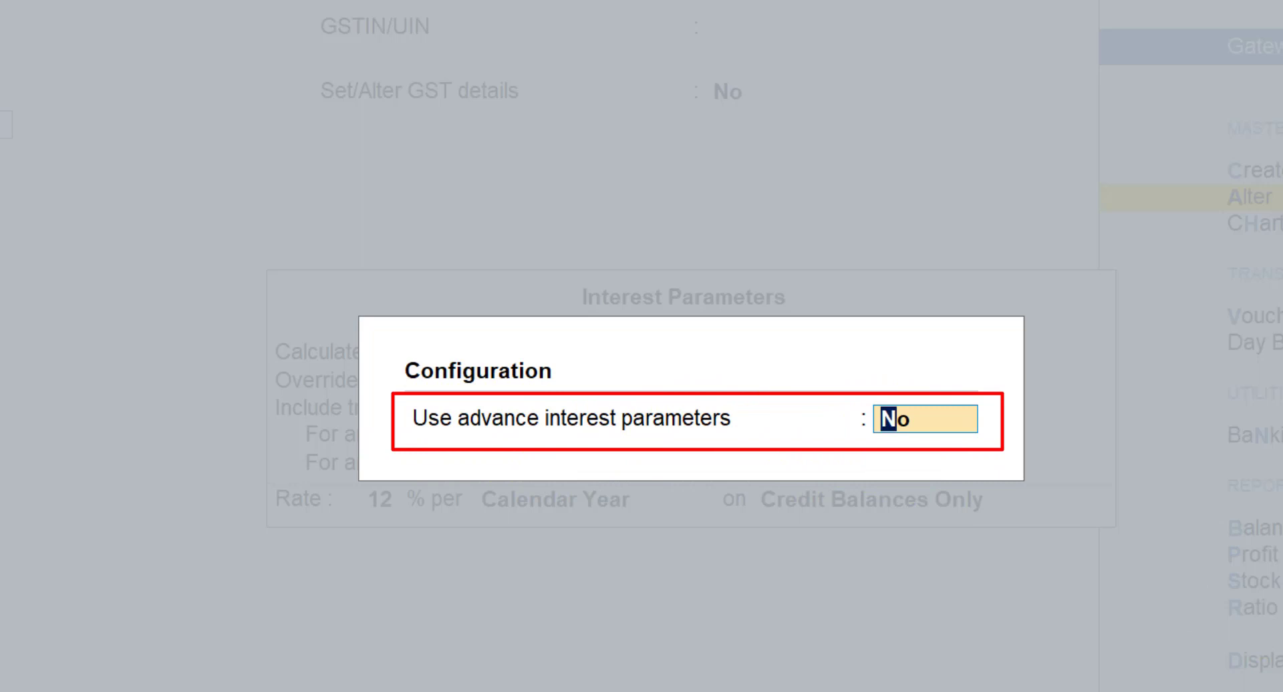
type("y")
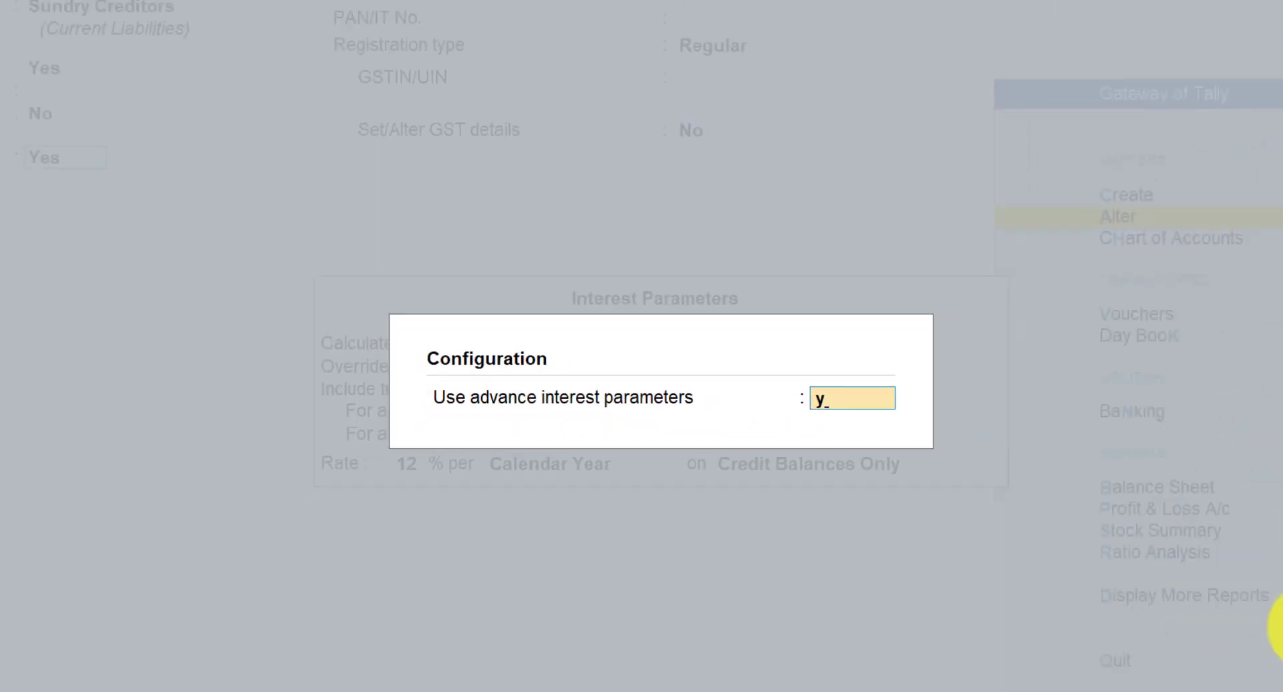
key("Return")
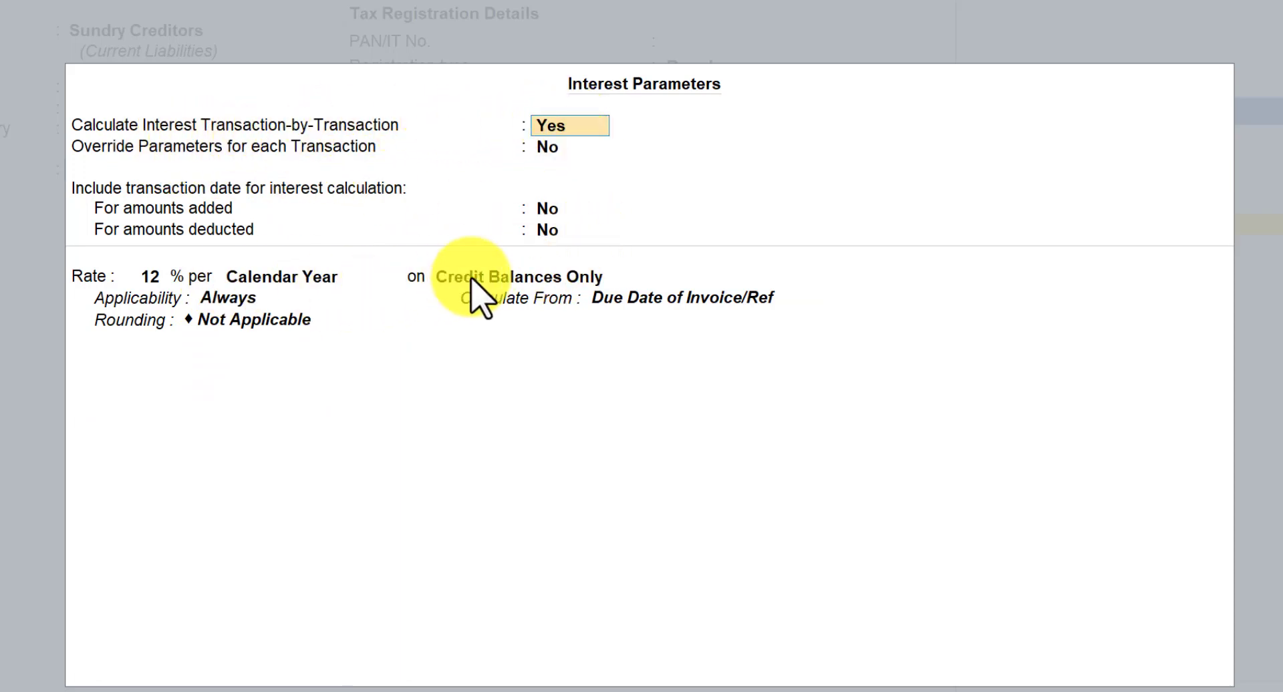
- Try Past Due Date as the interest applicability for Super Traders
left_click(234, 300)
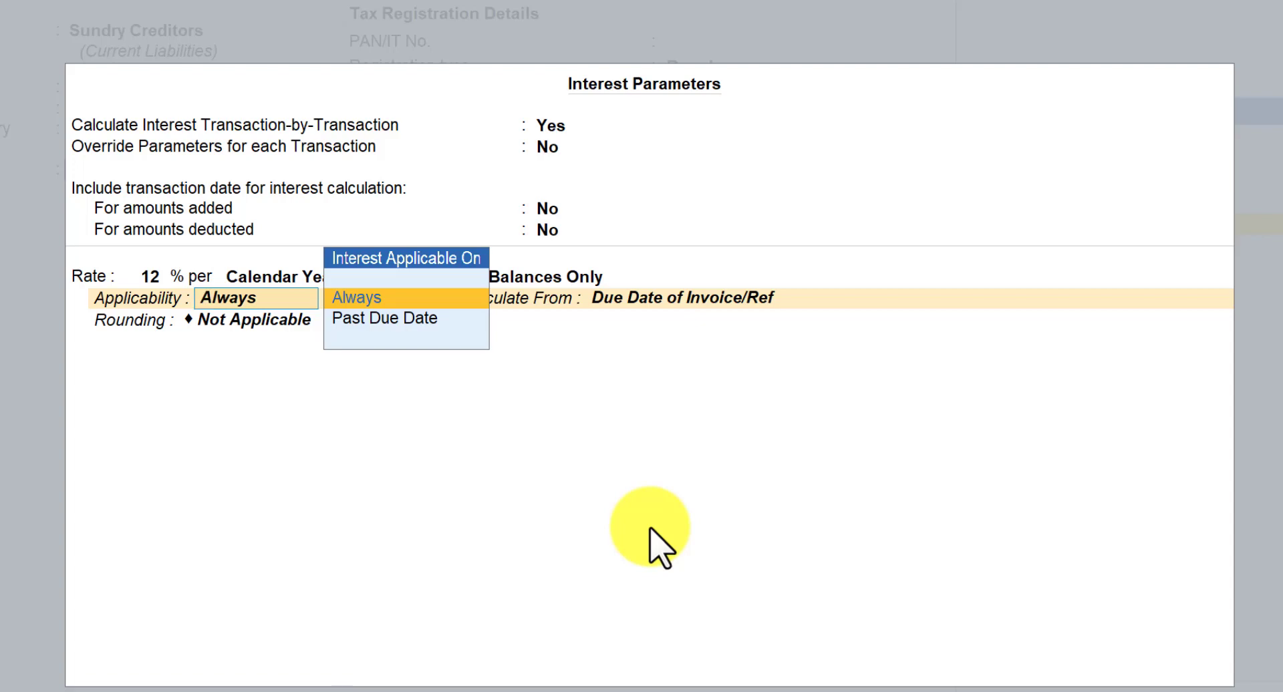
key("Down")
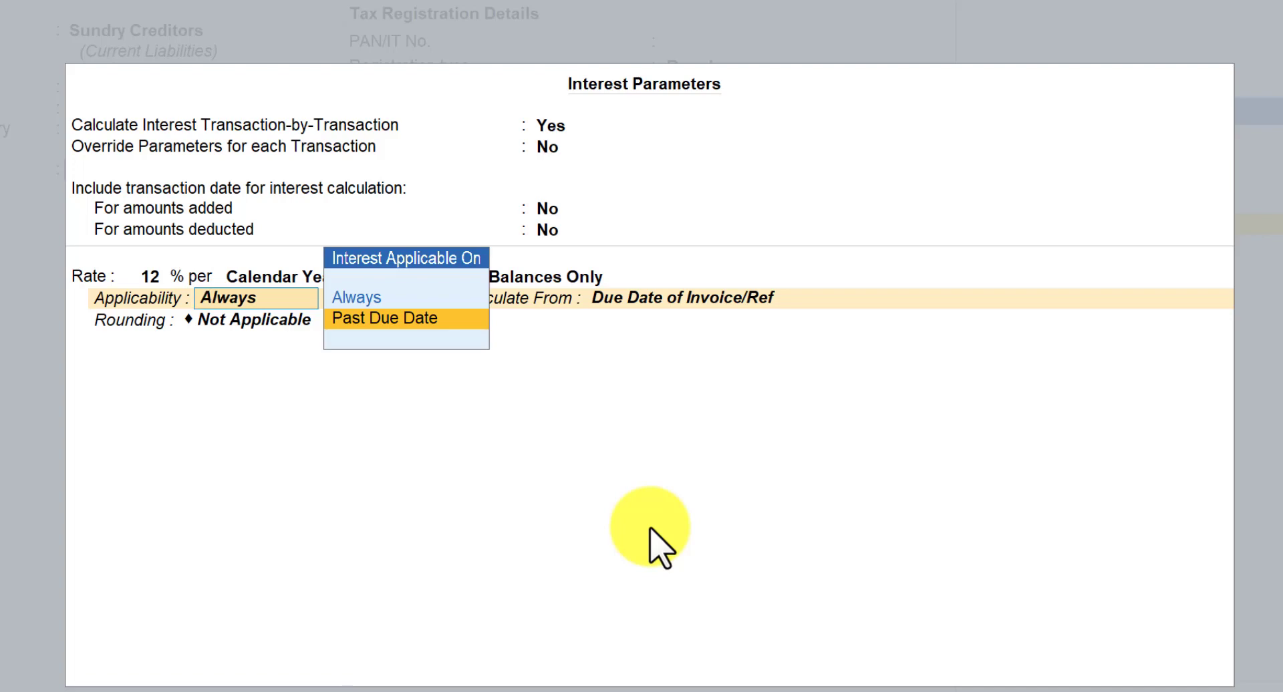
key("Up")
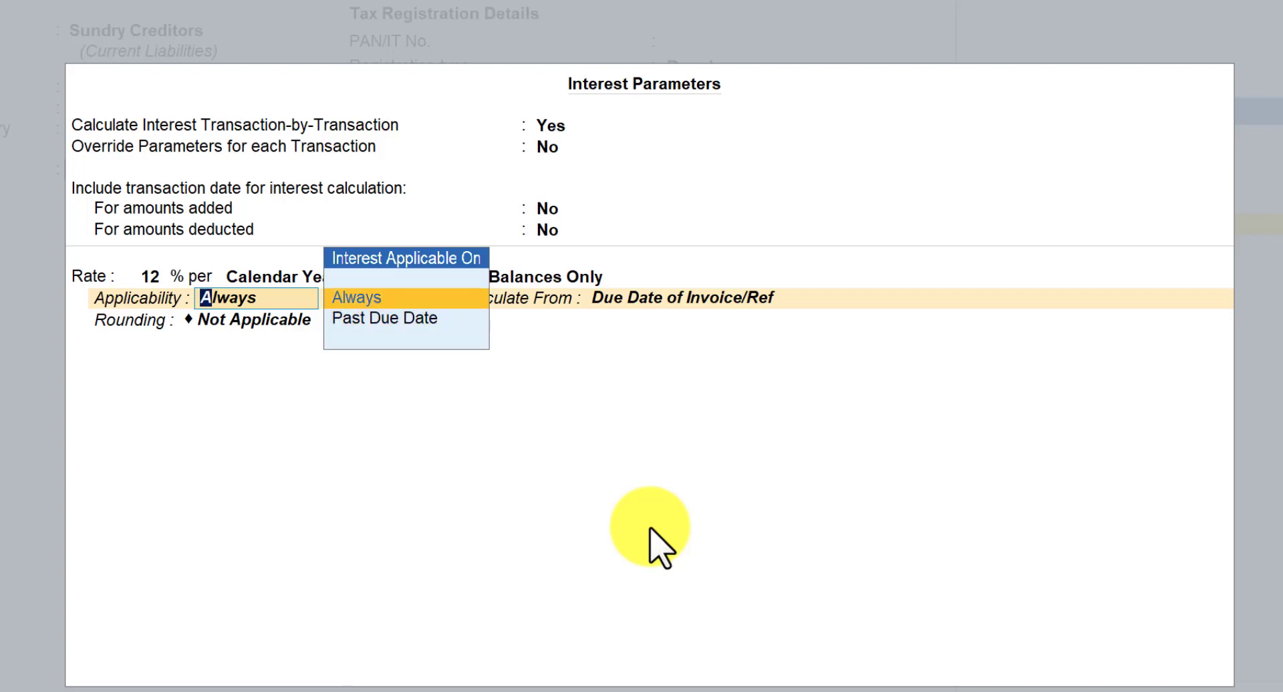
key("Return")
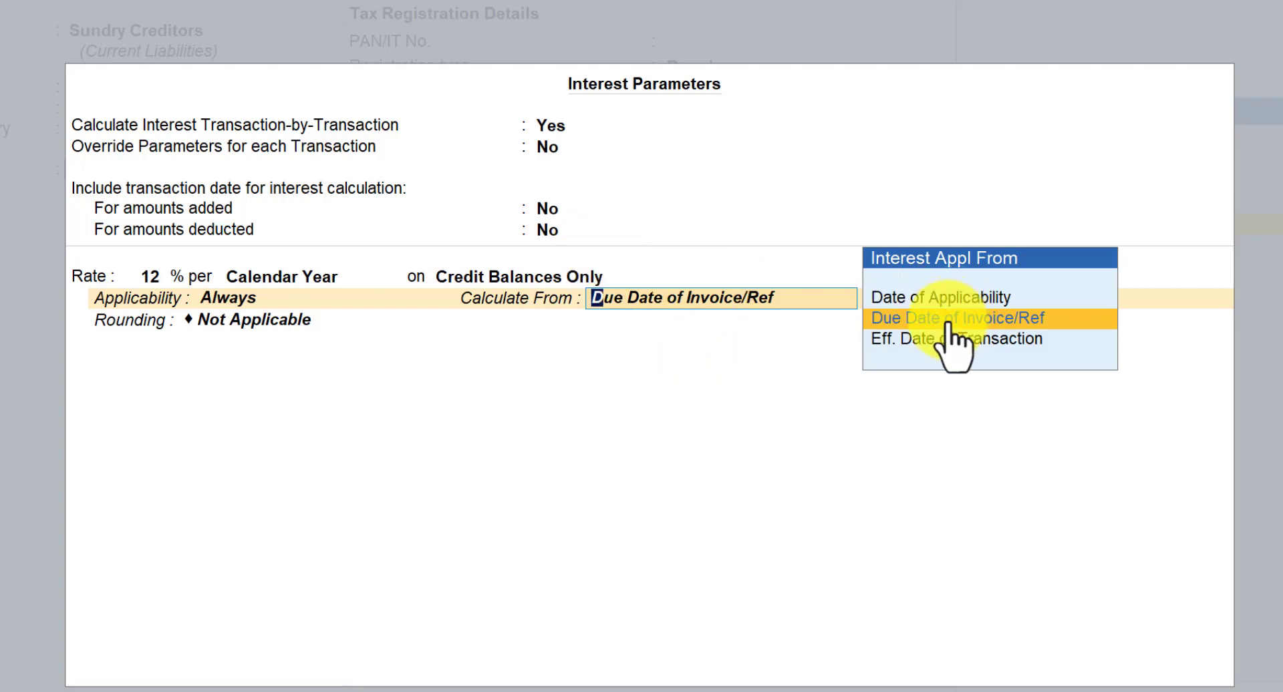
key("BackSpace")
key("Down")
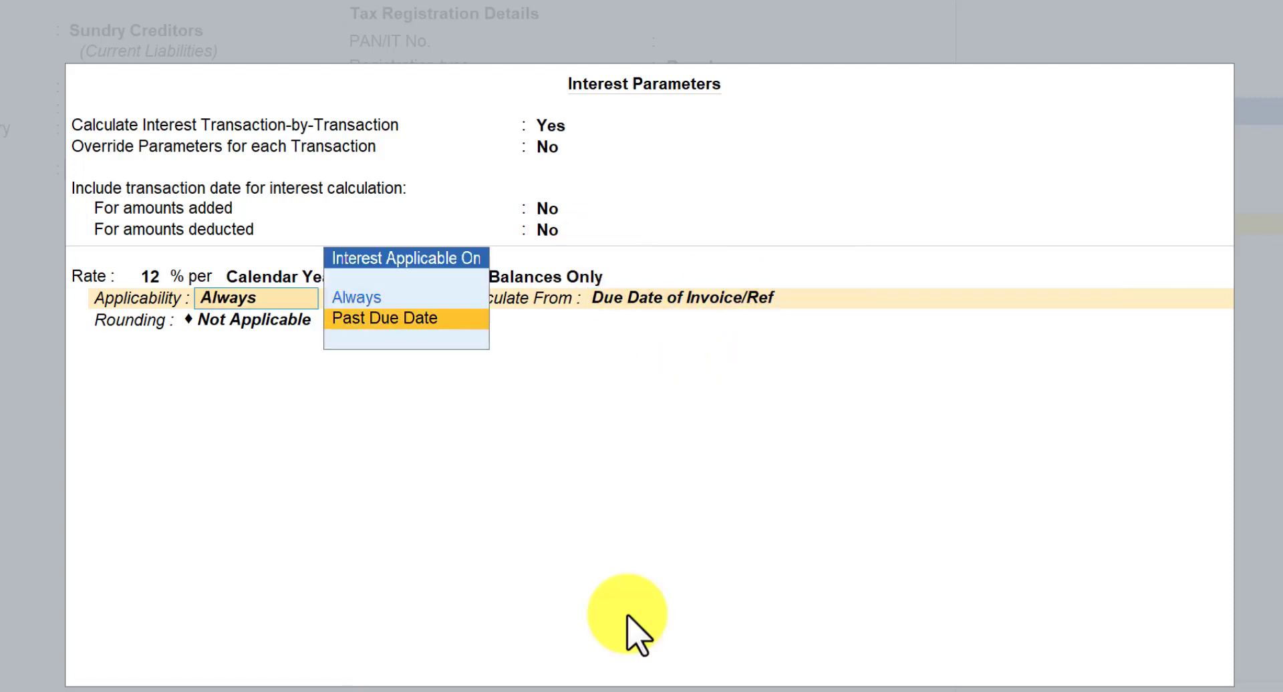
key("Return")
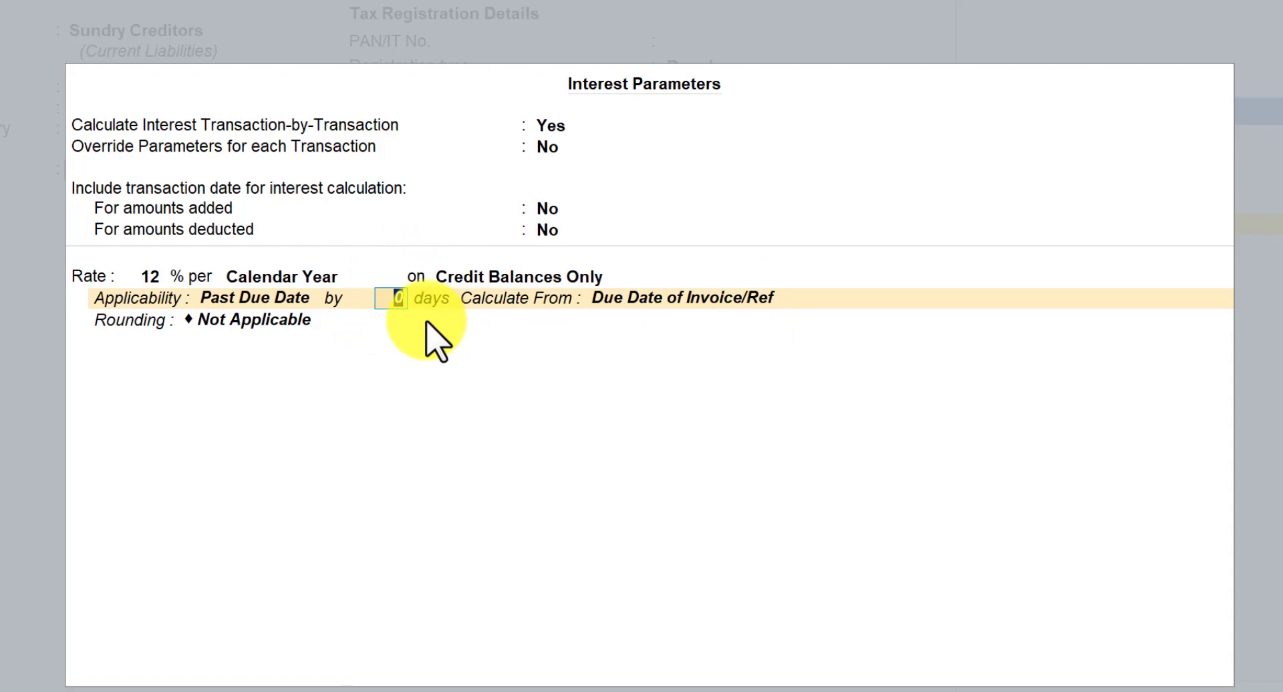
- Set the interest applicability to Always, calculated from Due Date of Invoice/Ref
key("BackSpace")
key("Up")
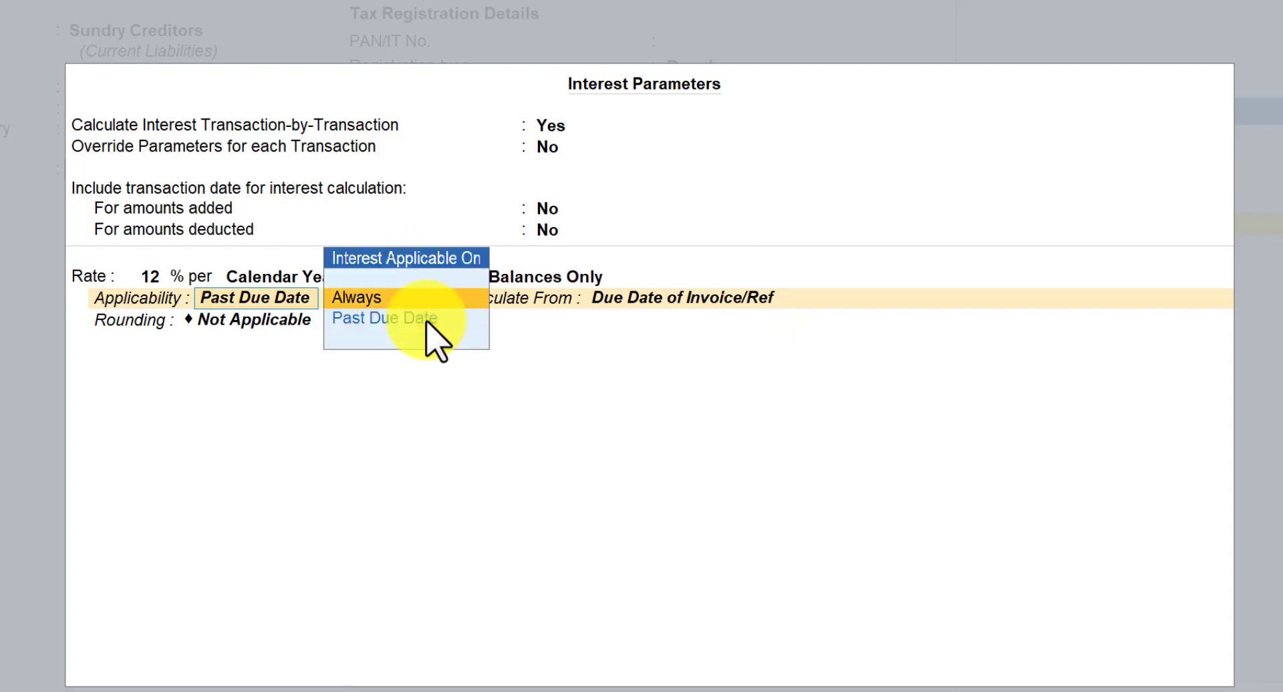
key("Return")
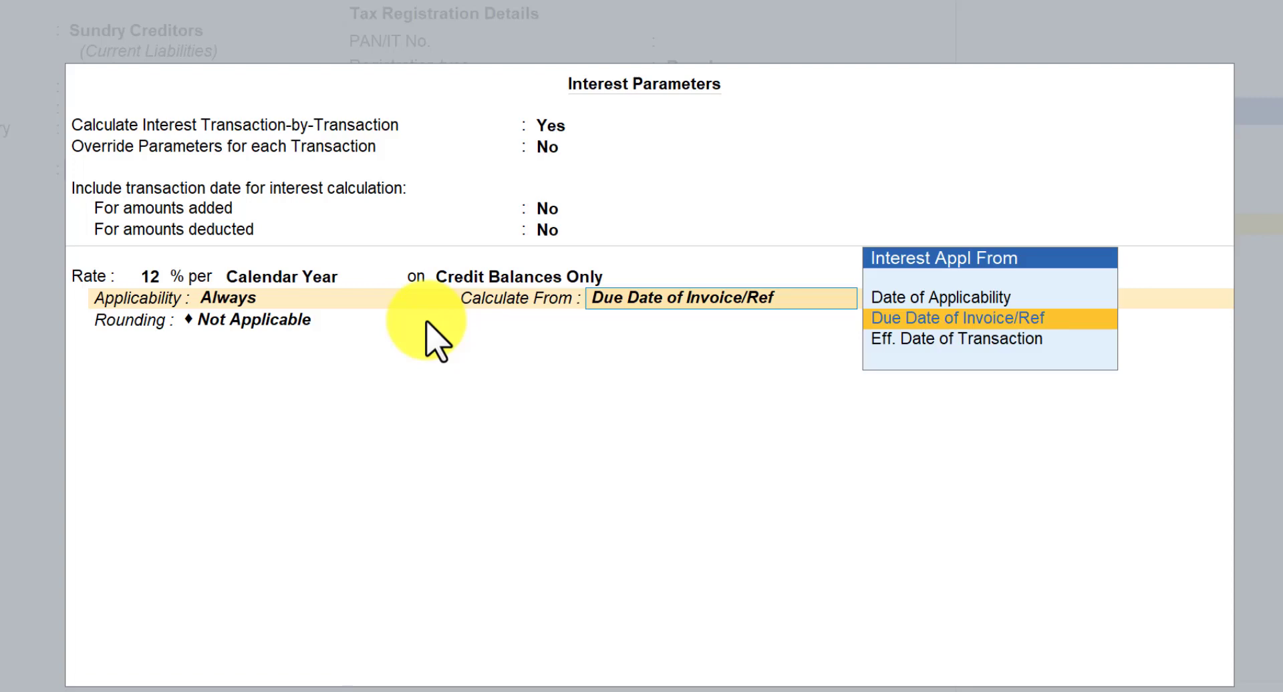
key("Return")
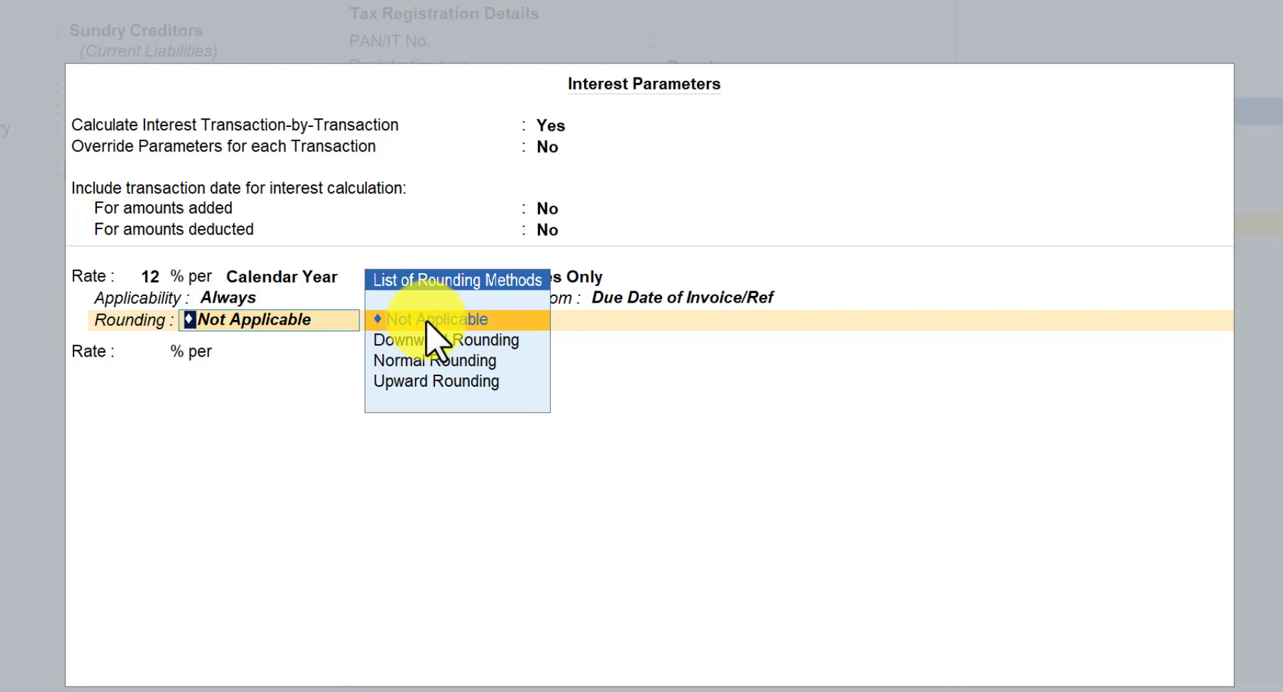
- Set the interest rounding to Normal Rounding with a limit of 1, and save the Super Traders ledger
key("Down")
key("Down")
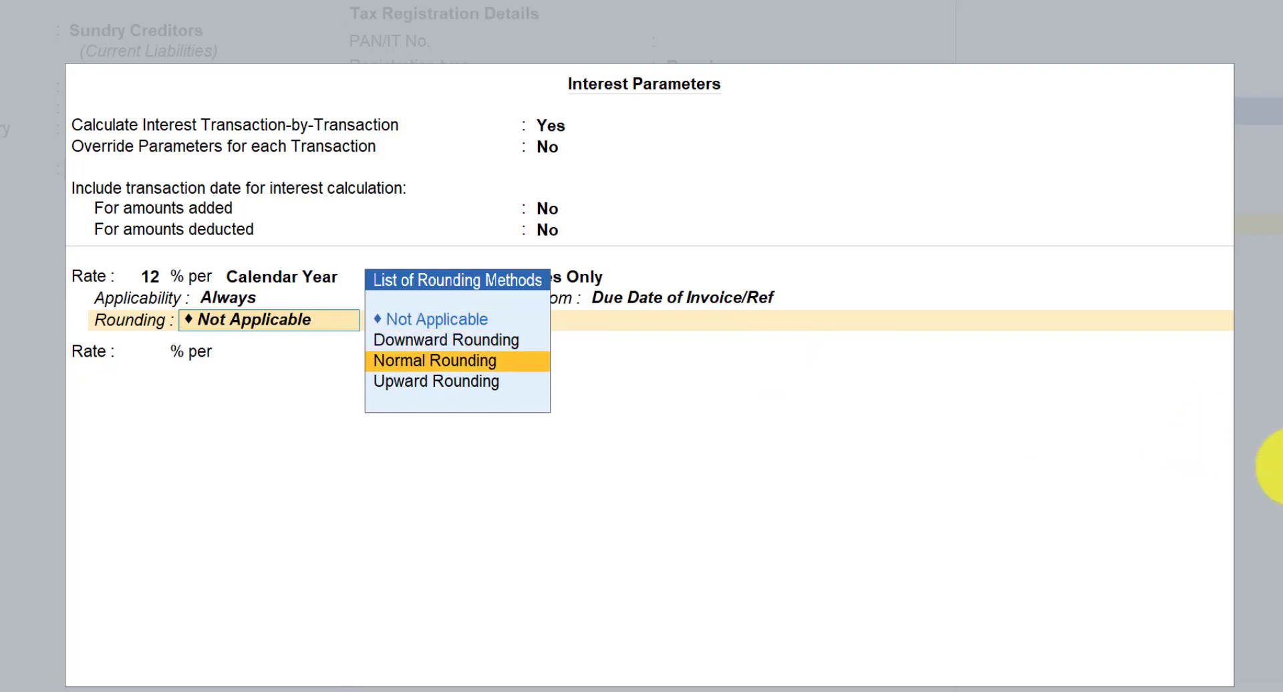
key("Return")
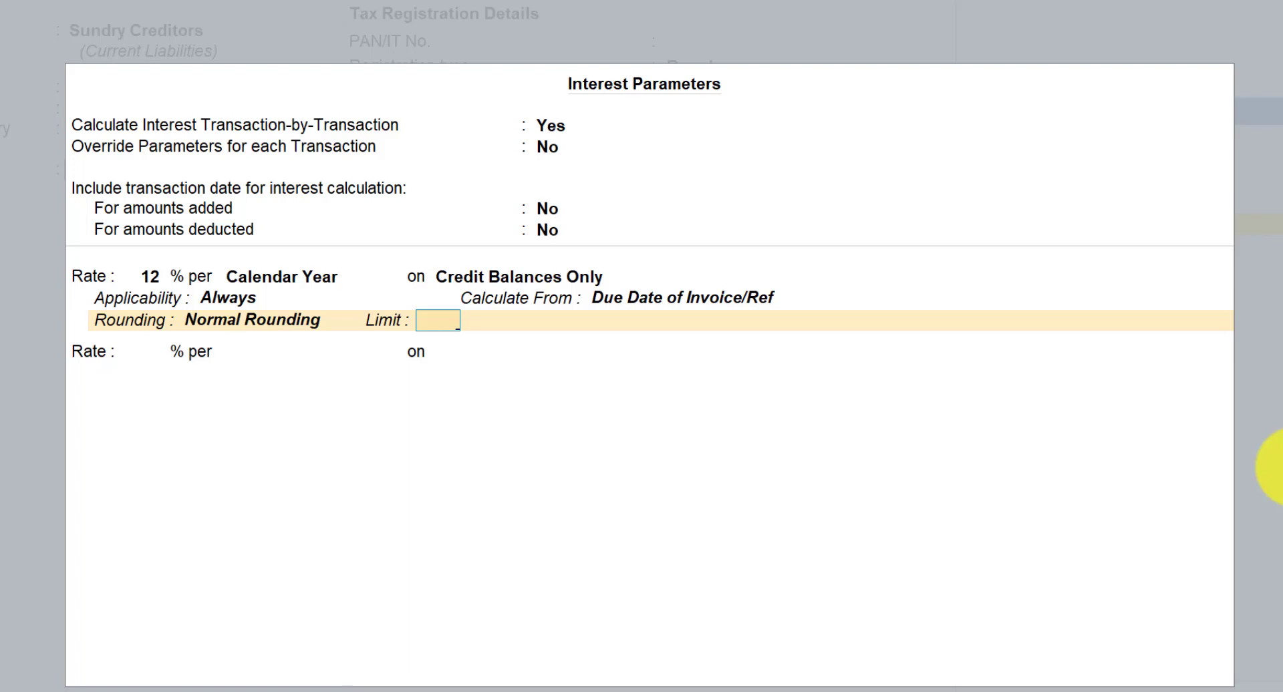
key("Return")
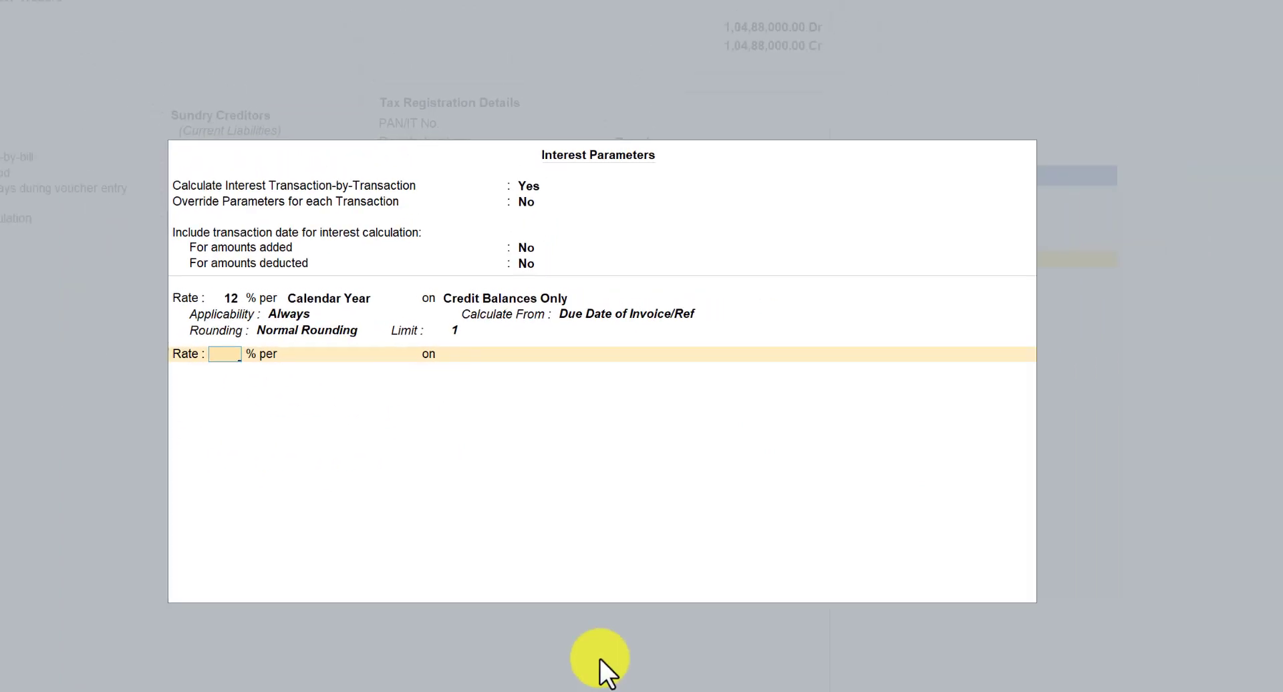
key("Return")
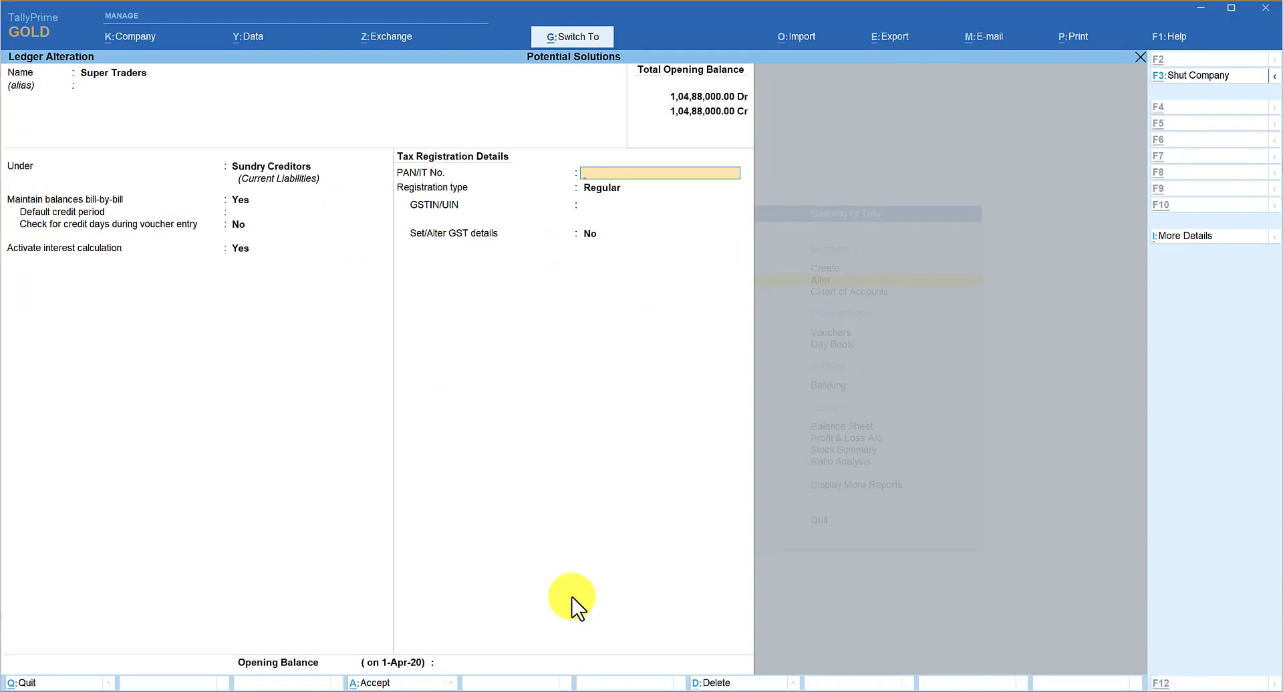
key("ctrl+a")
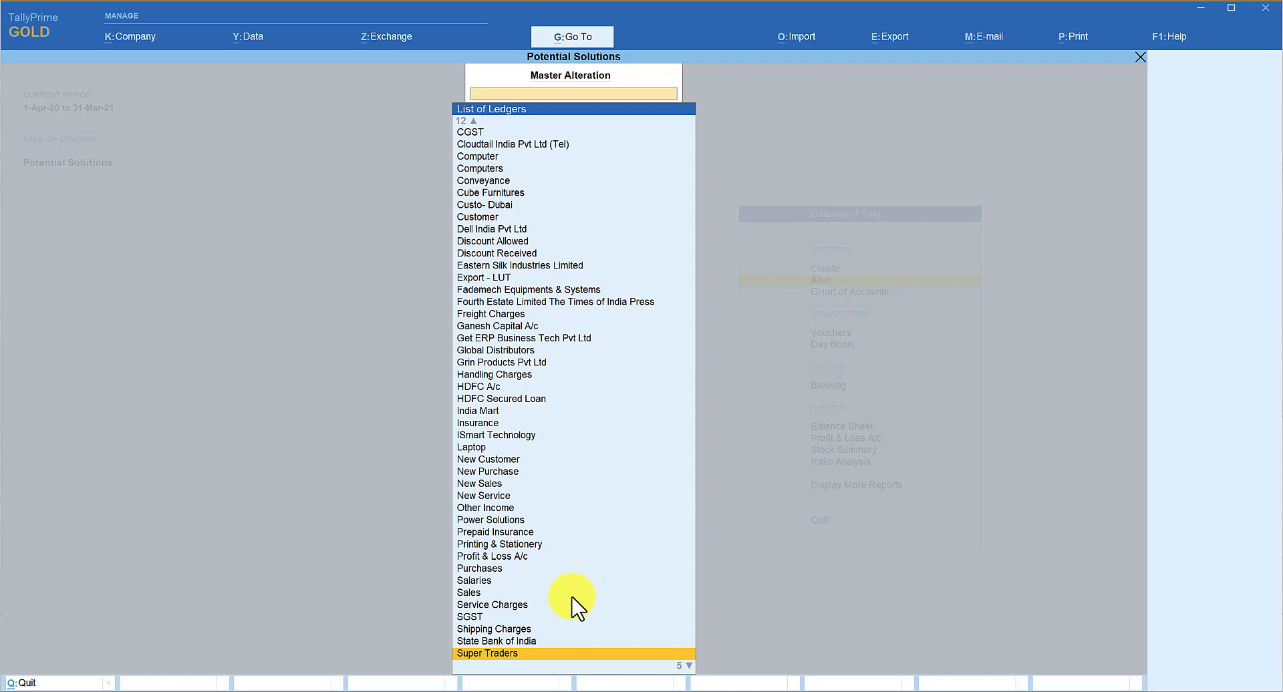
key("Escape")
key("Escape")
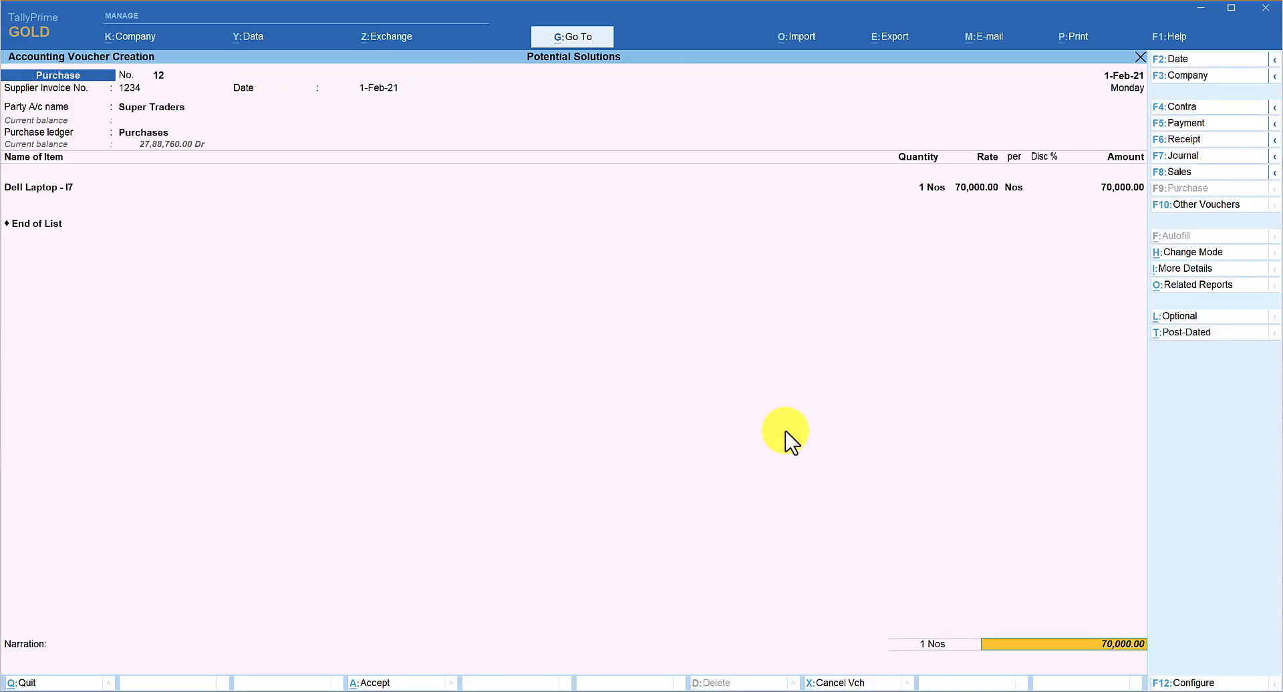
- Allocate the 70,000.00 purchase from Super Traders to a New Ref with 10 credit days, and save the voucher
key("Return")
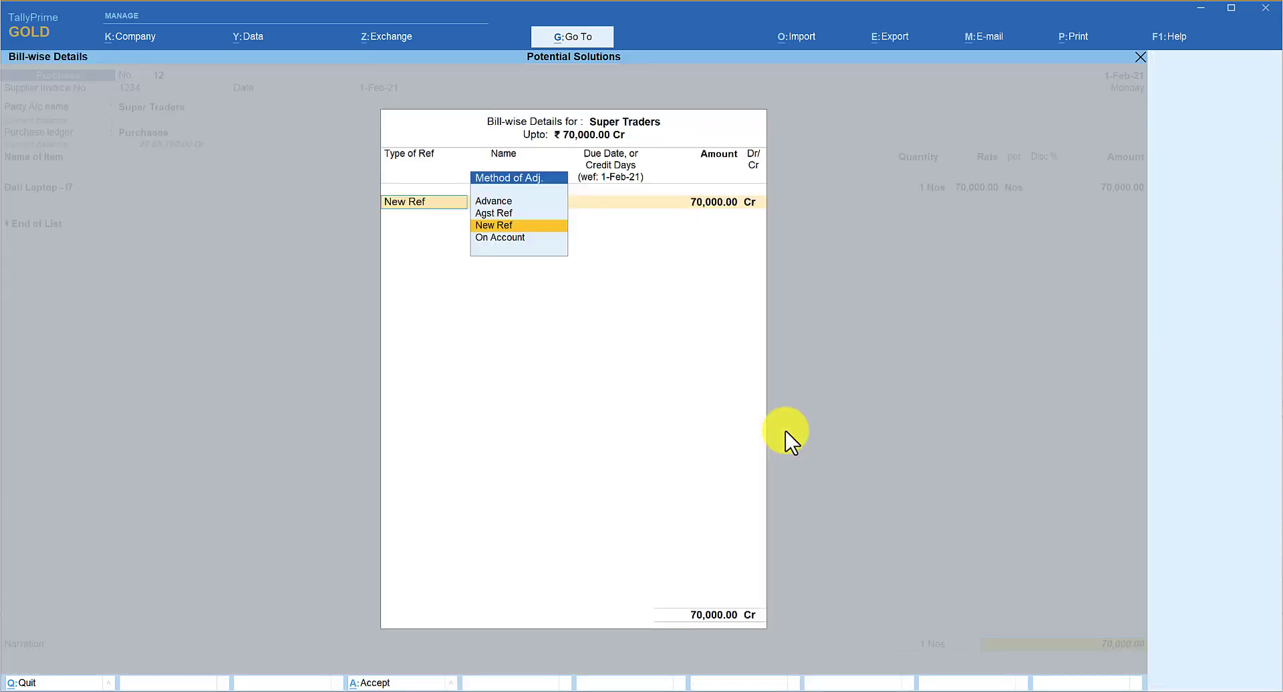
key("Return")
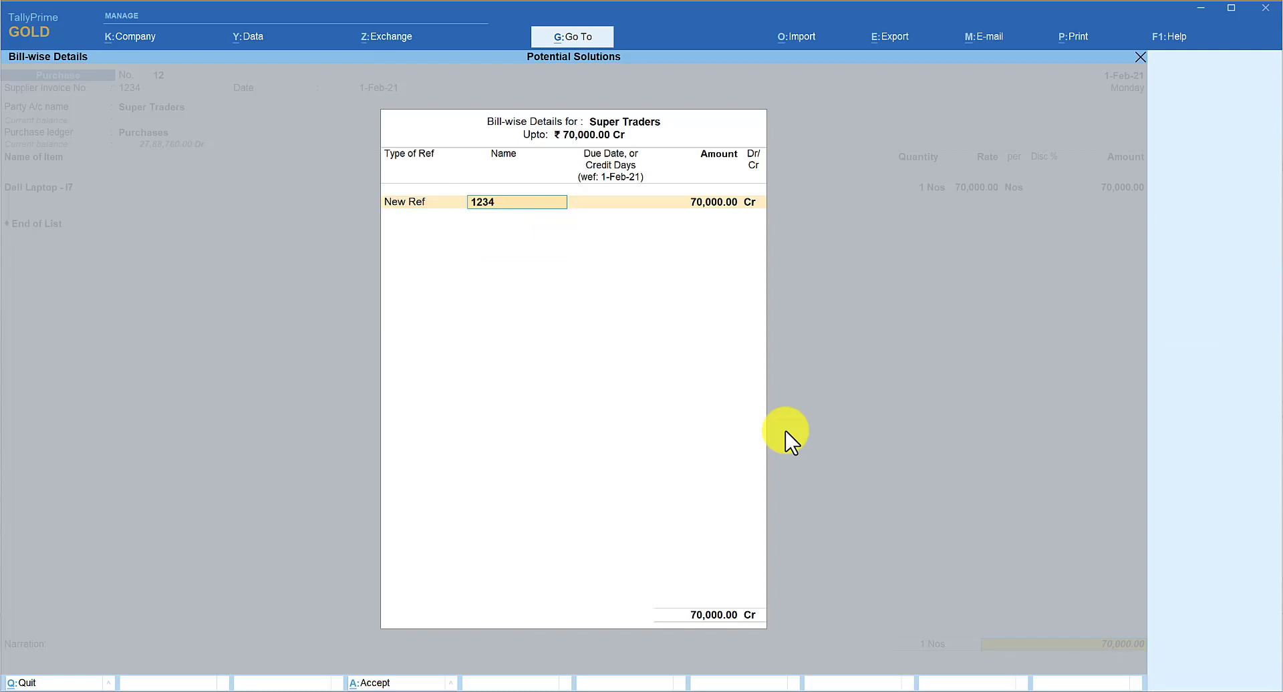
key("Return")
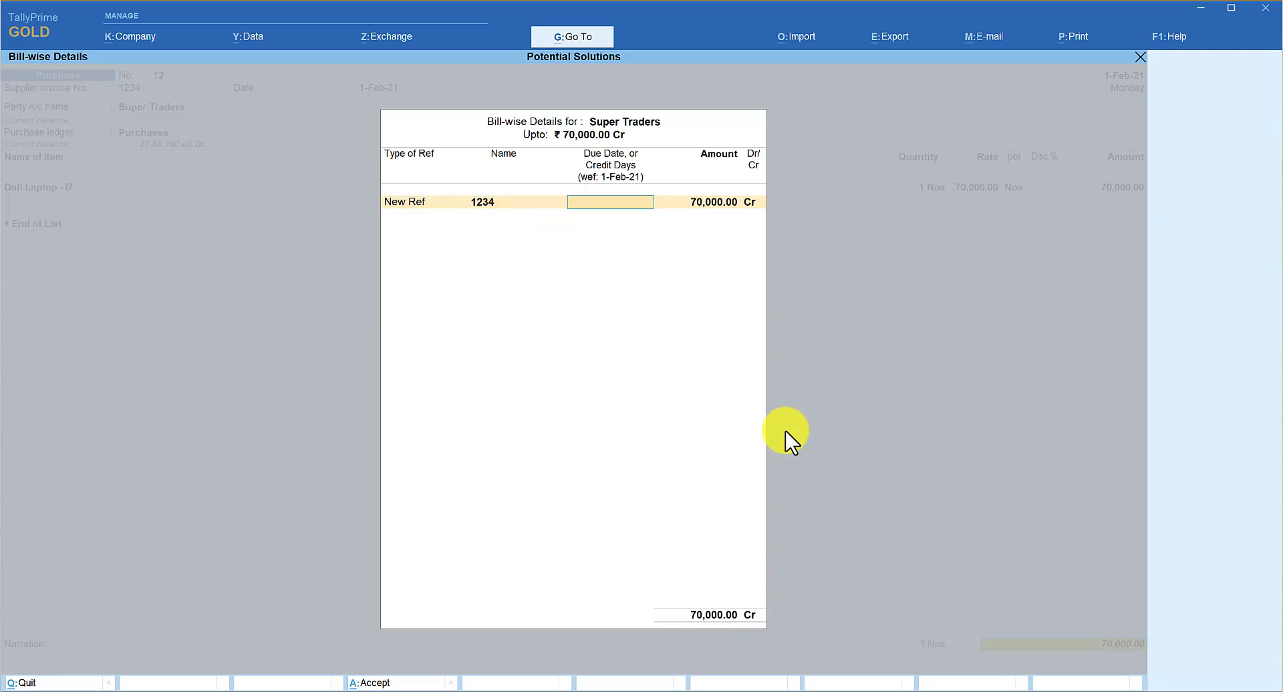
type("0")
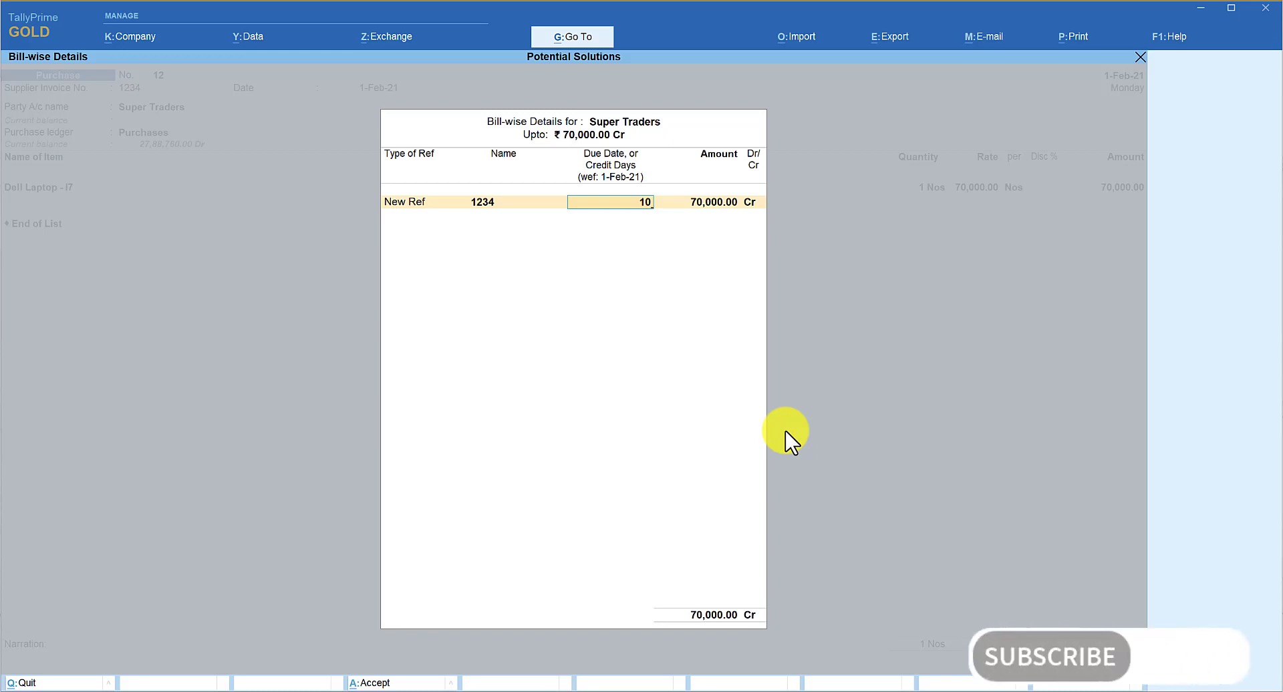
key("Return")
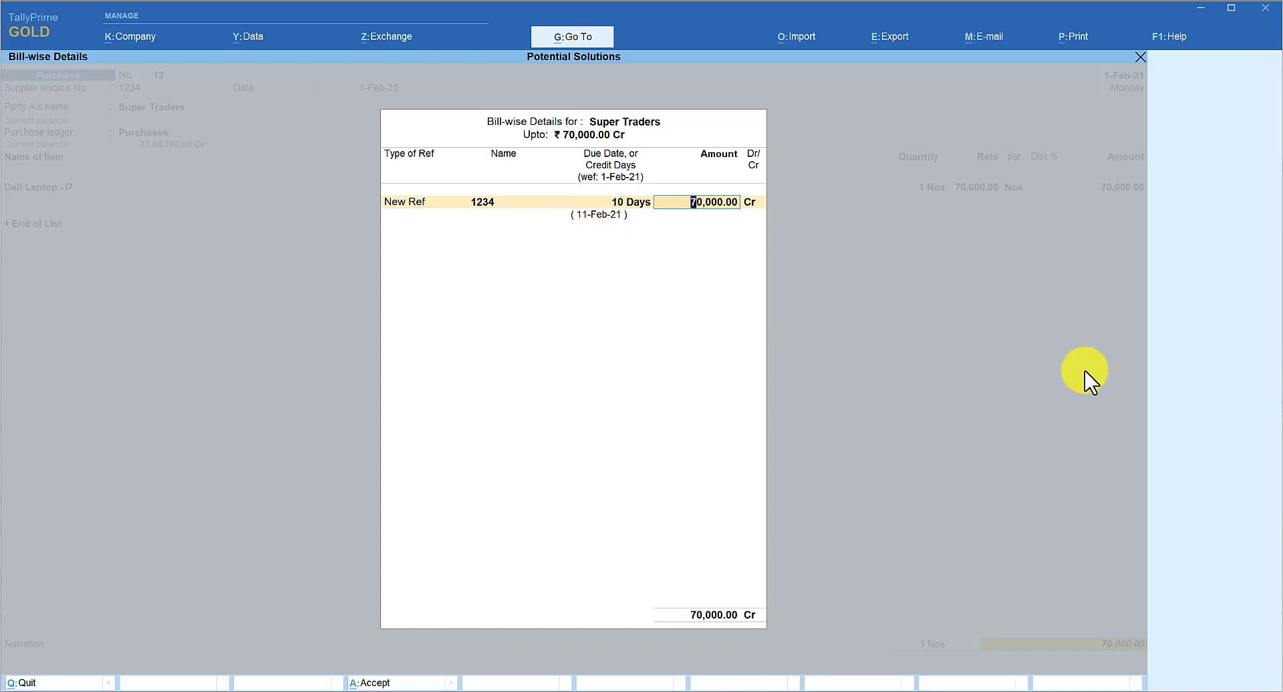
key("Return")
key("Return")
key("Return")
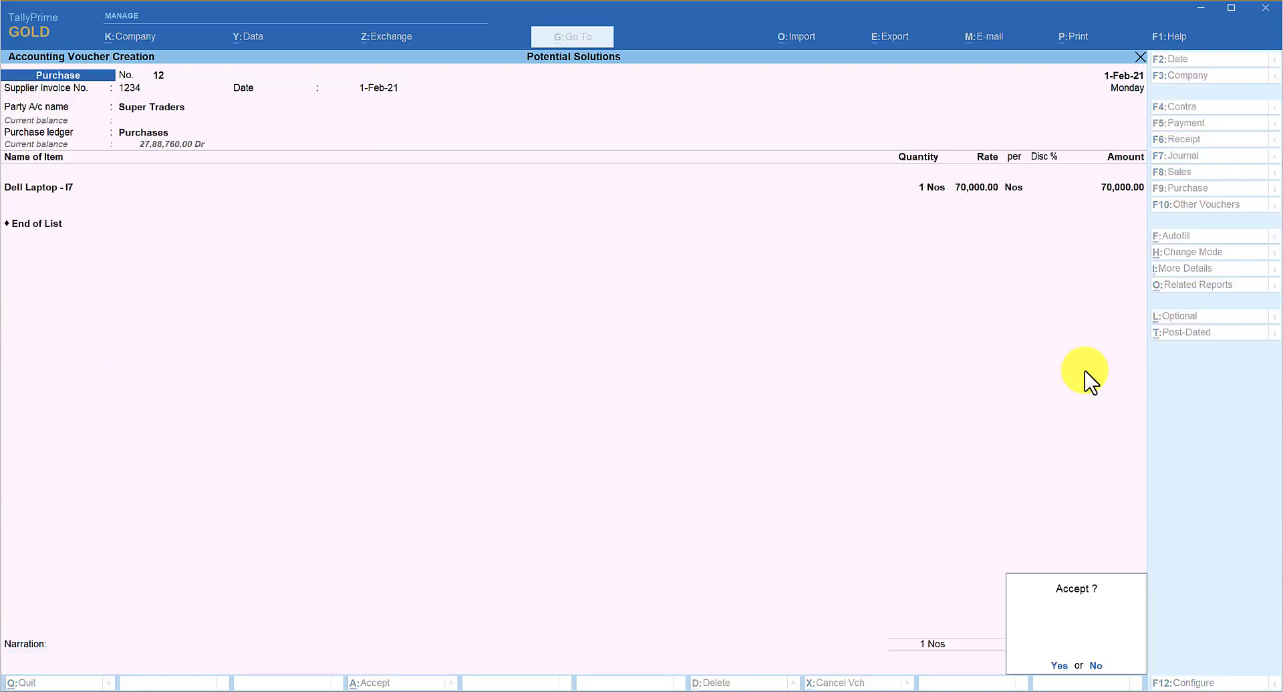
key("Return")
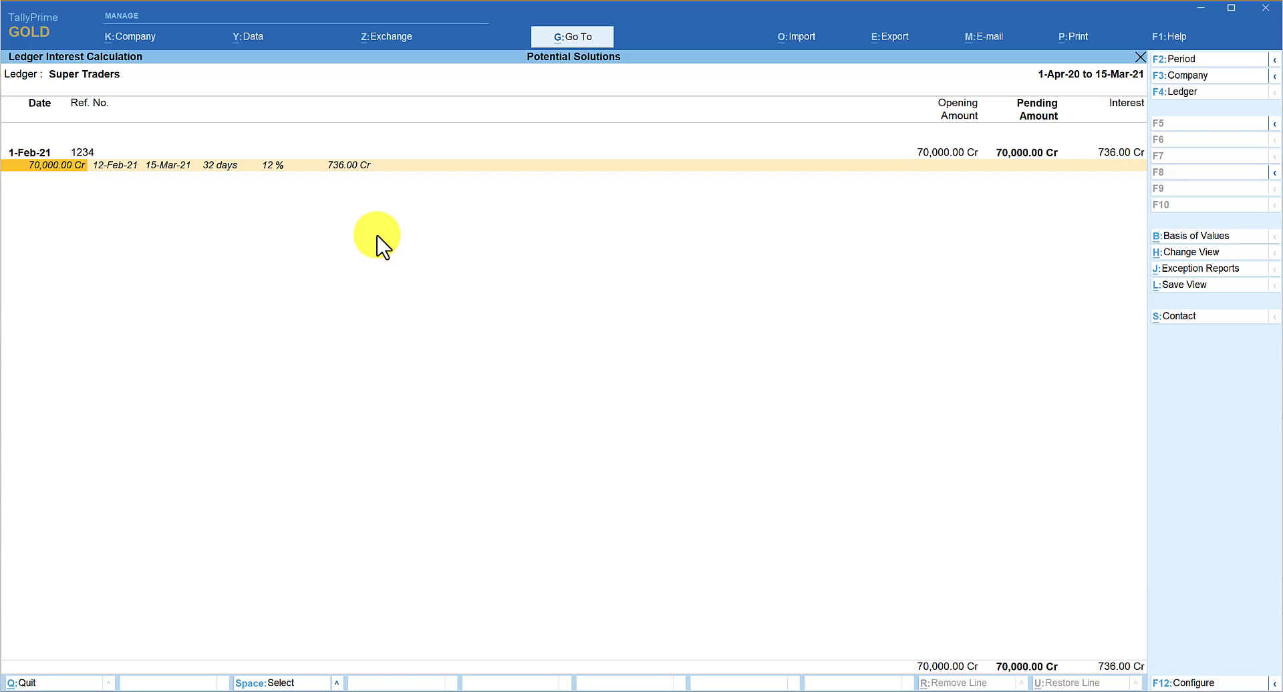
- Leave the ledger interest report and open the Purchase voucher type for alteration
key("Escape")
key("Down")
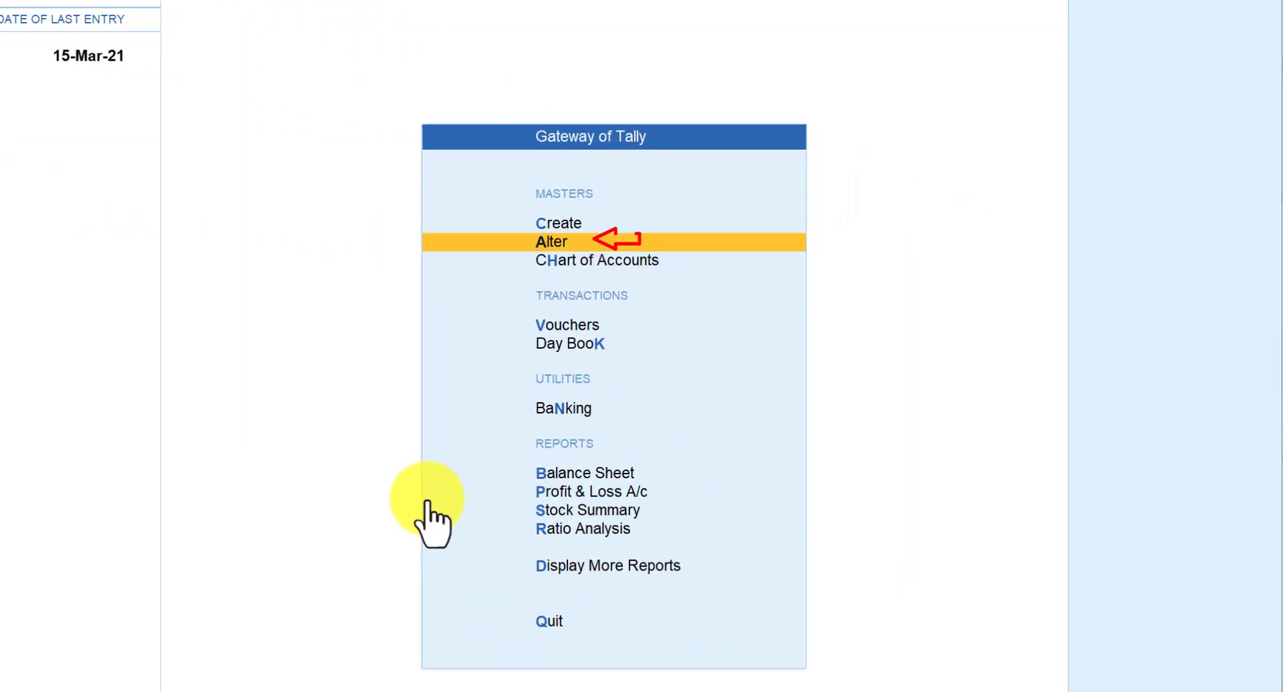
key("Return")
key("Down")
key("Down")
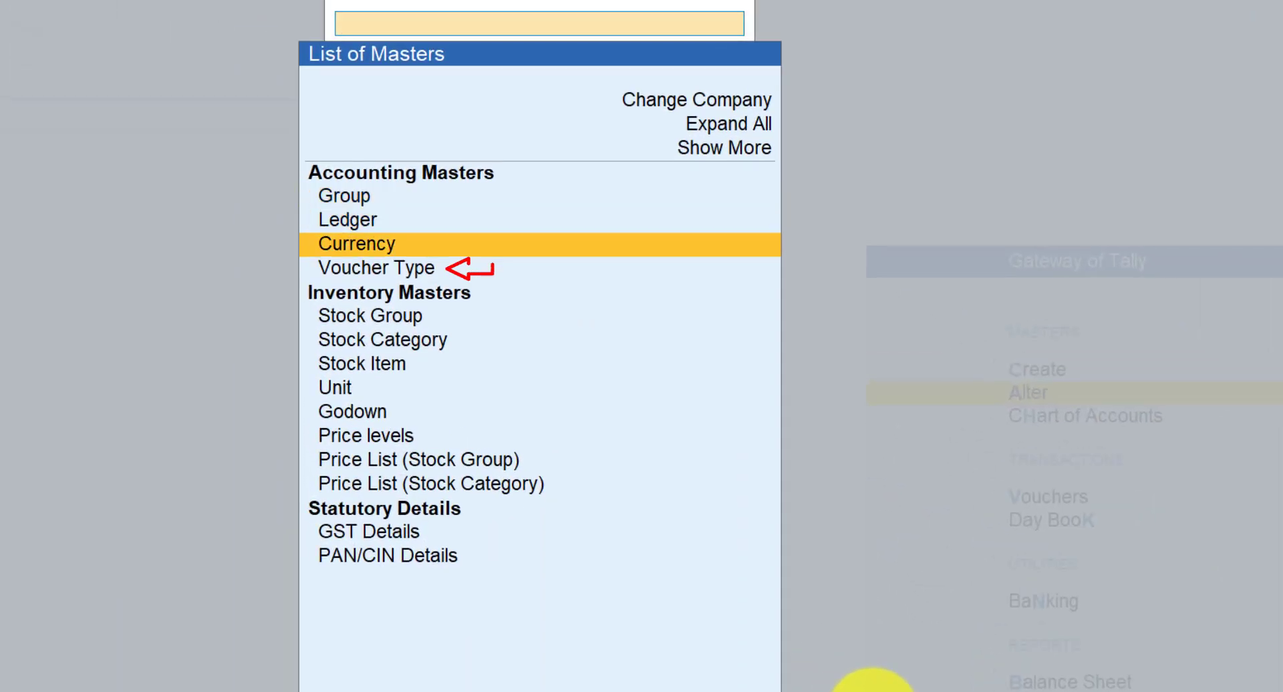
key("Down")
key("Return")
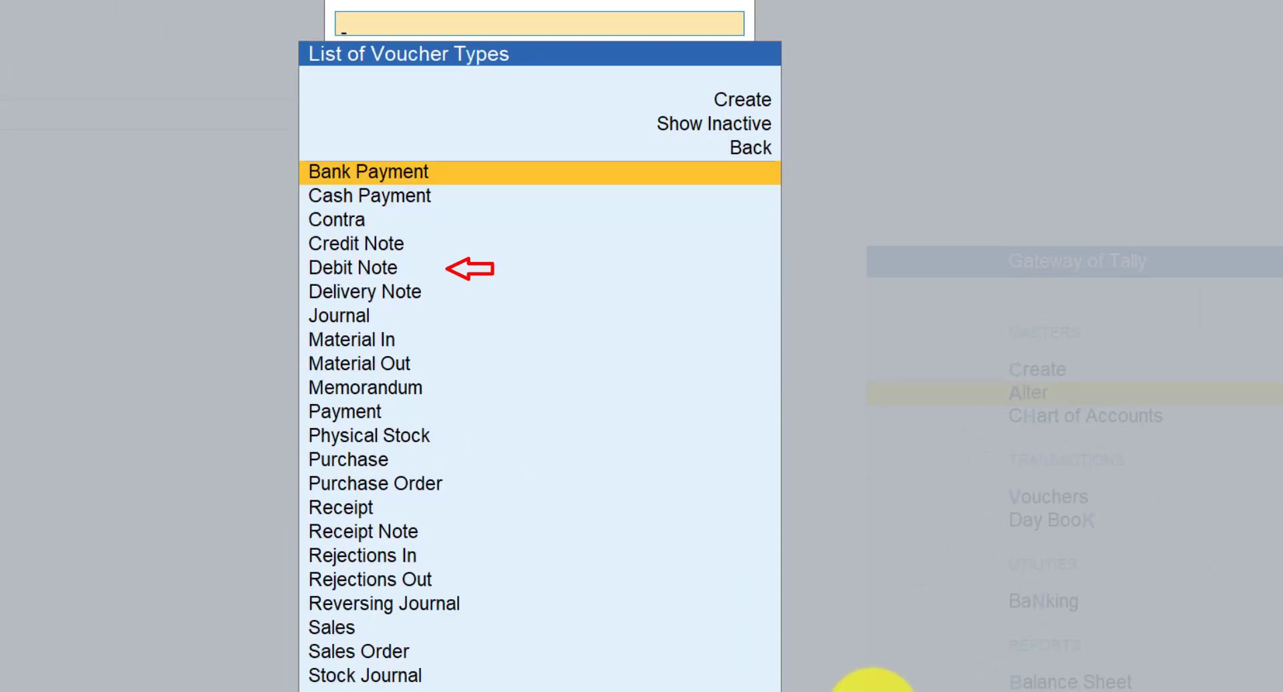
type("Pur")
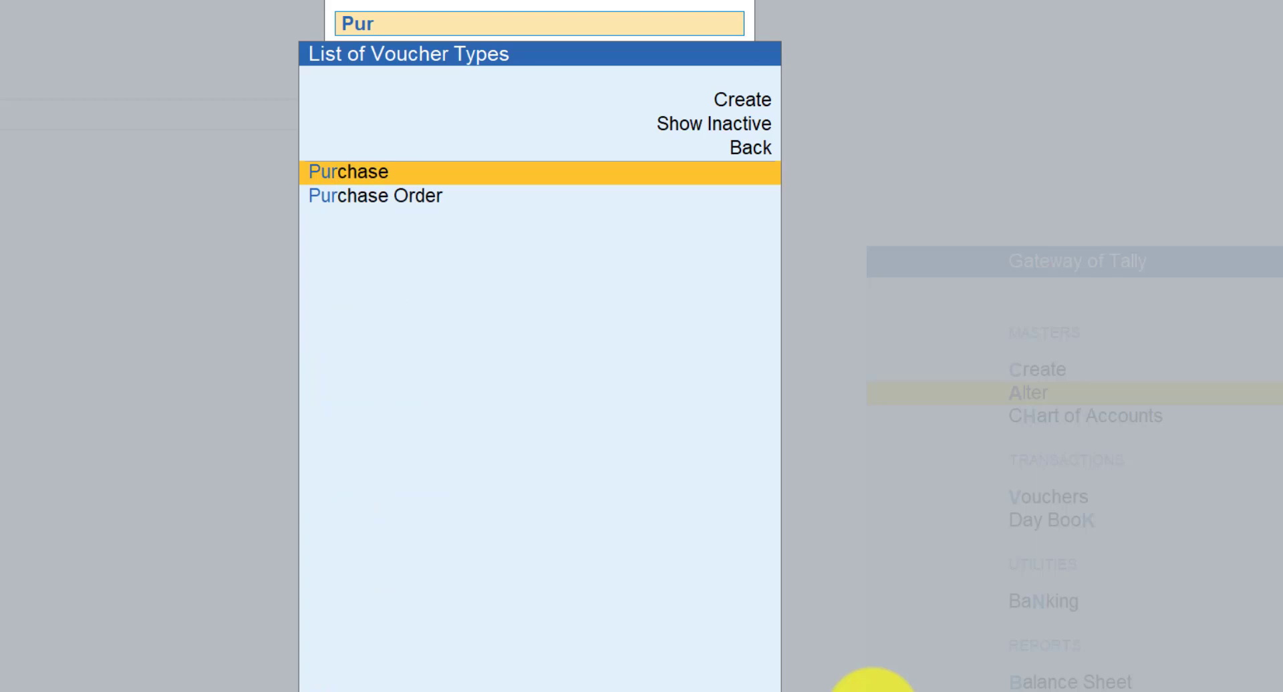
key("Return")
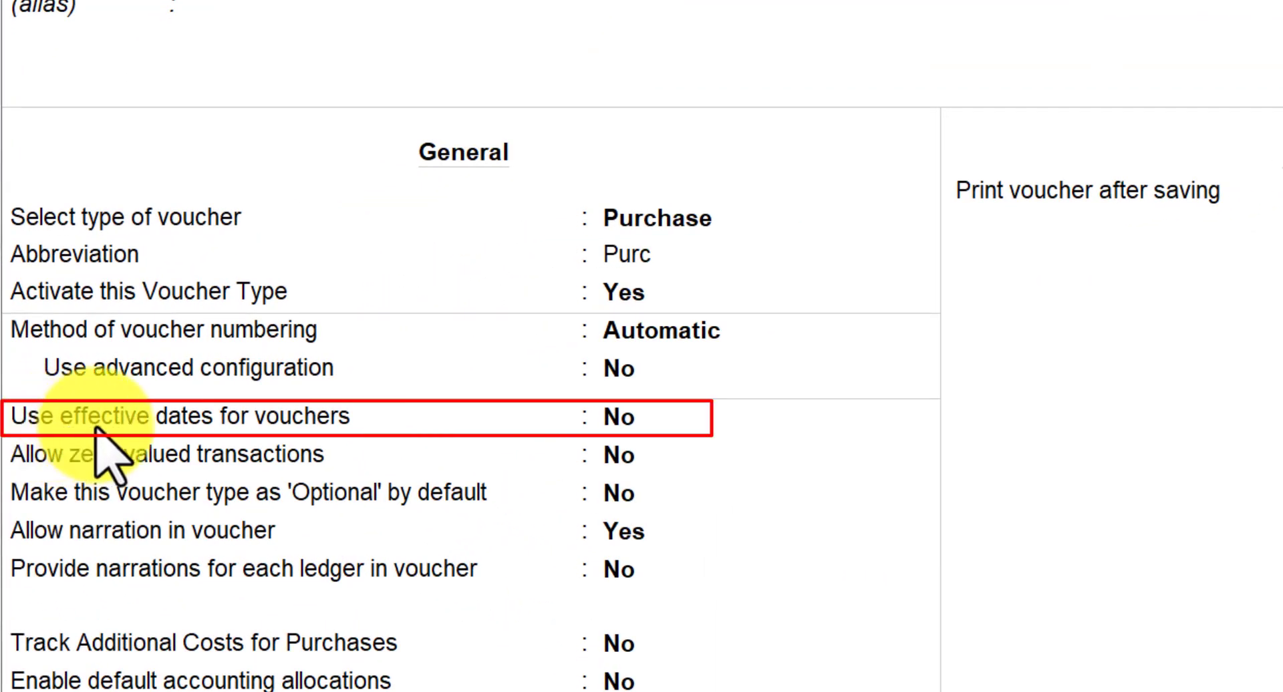
- Enable effective dates for vouchers in the Purchase voucher type and save it
left_click(612, 427)
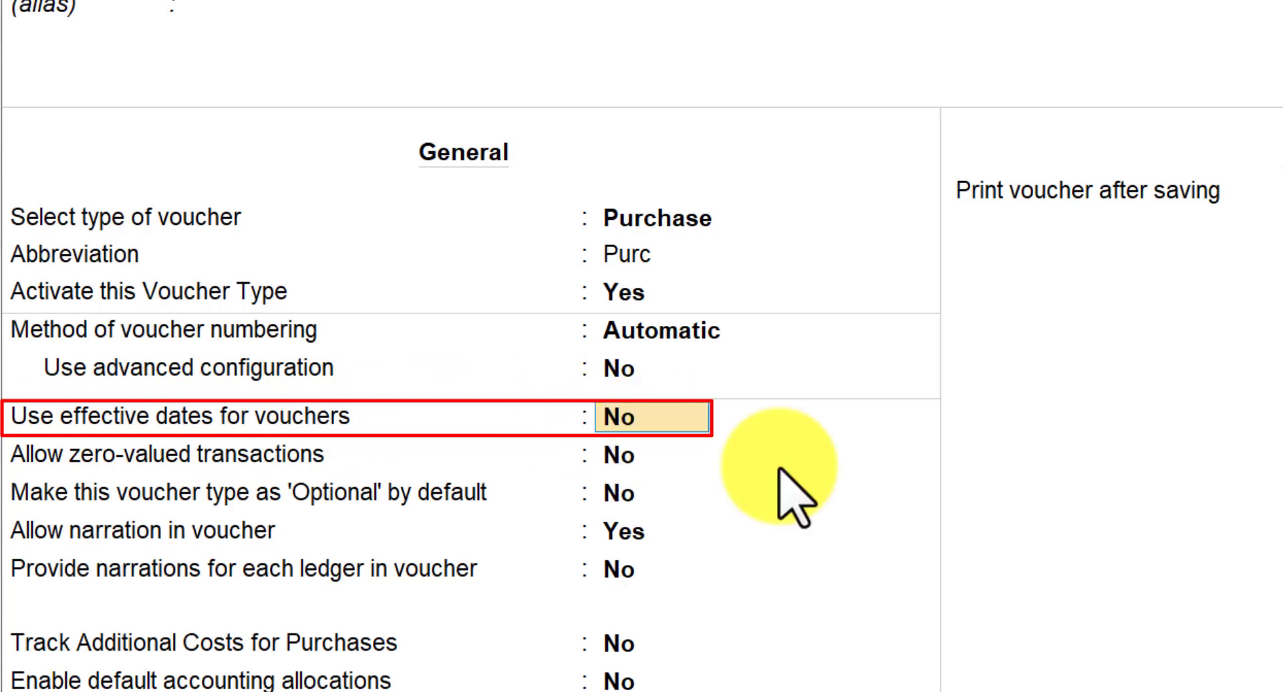
type("y")
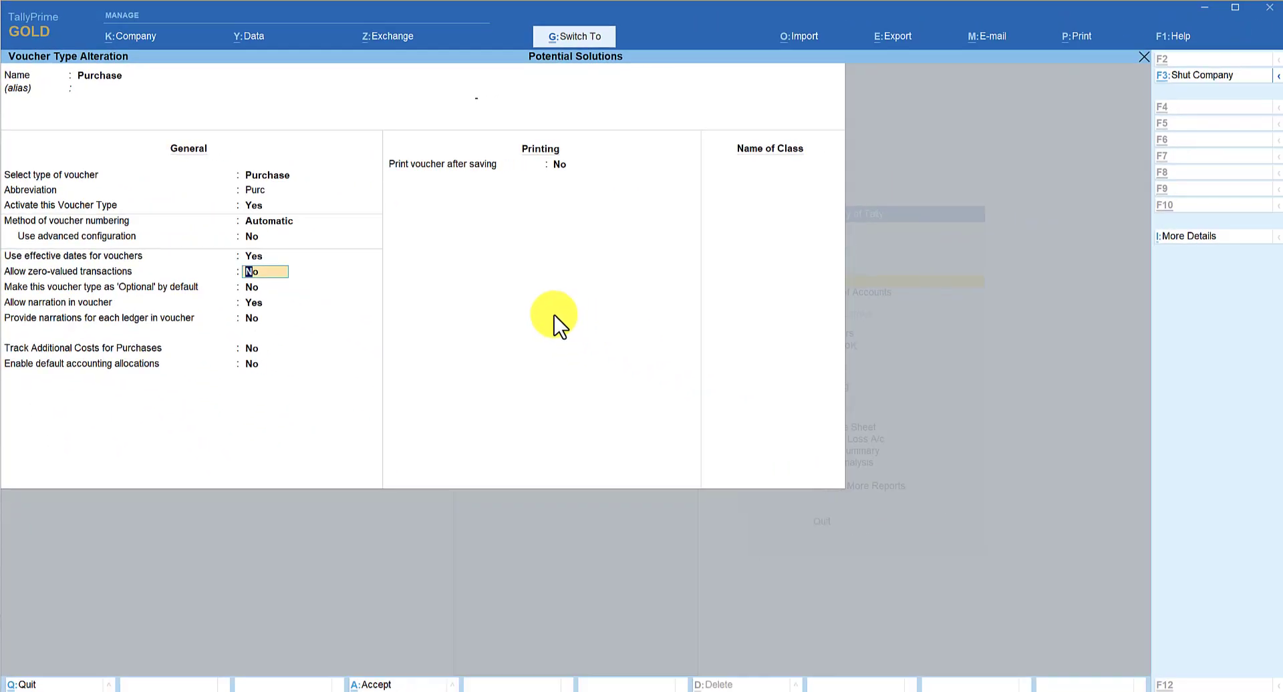
key("ctrl+a")
key("Escape")
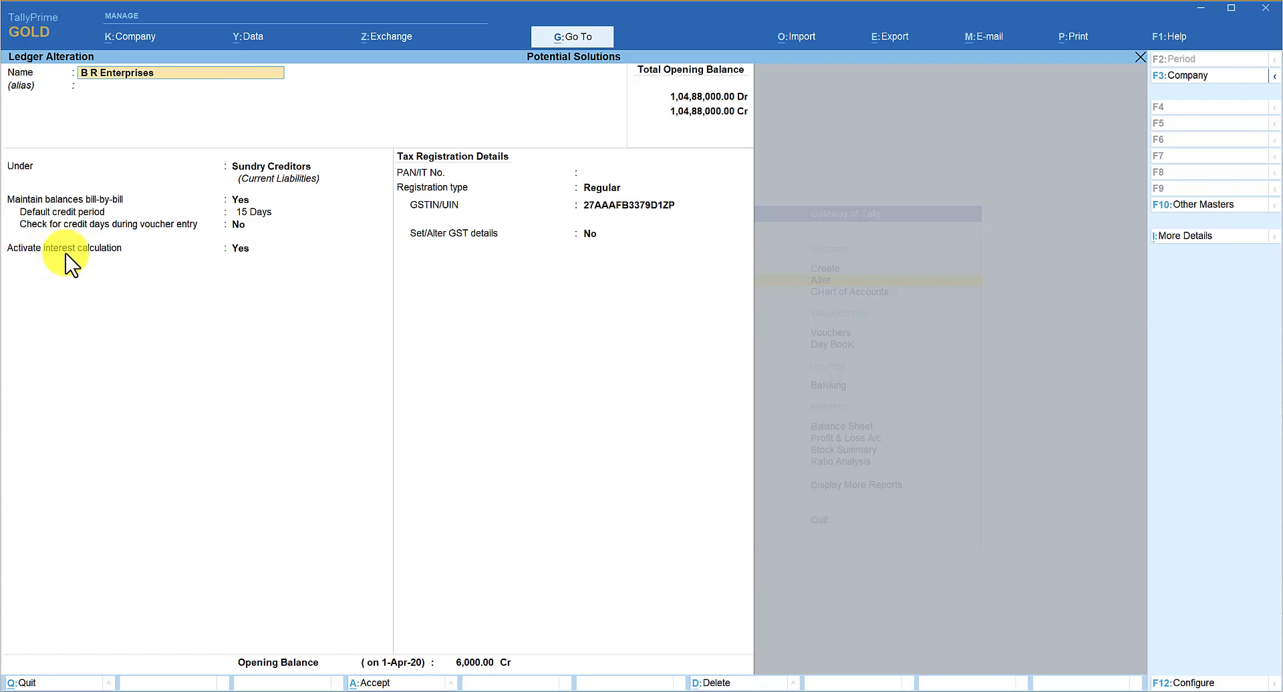
- Set B R Enterprises' interest parameters to 12% per Calendar Year on Credit Balances Only, applicable Always, calculated from Due Date of Invoice/Ref
left_click(239, 251)
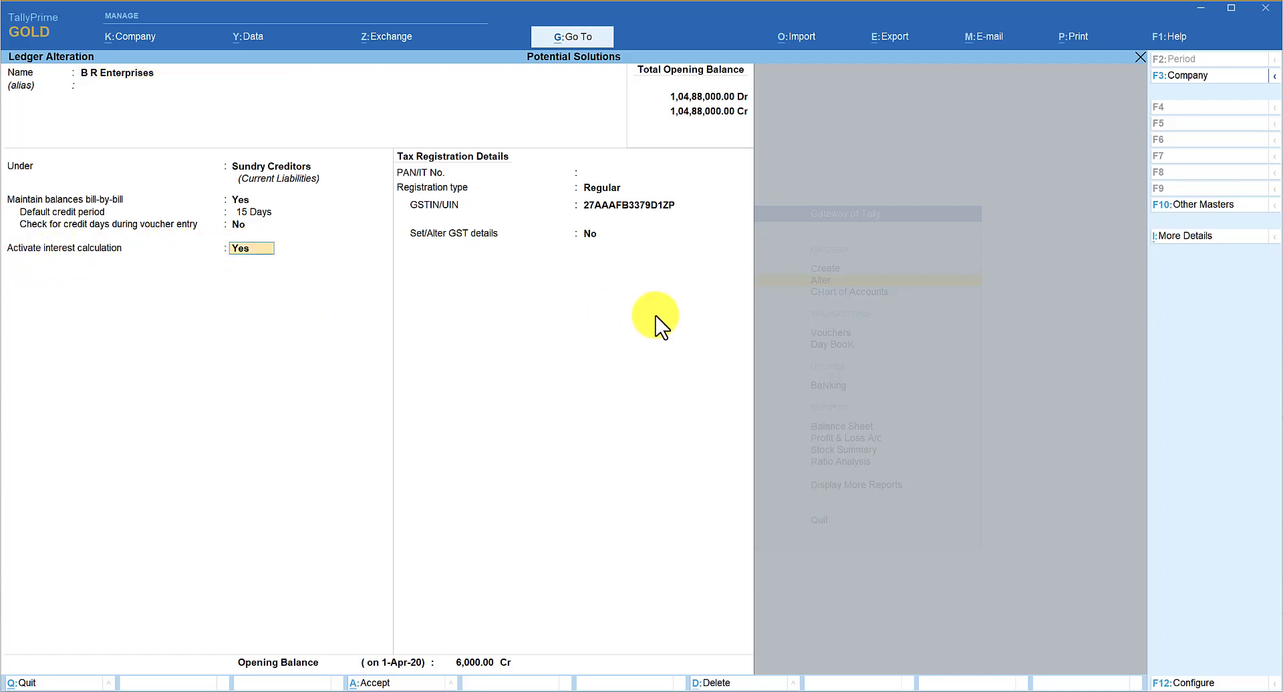
key("Return")
left_click(655, 323)
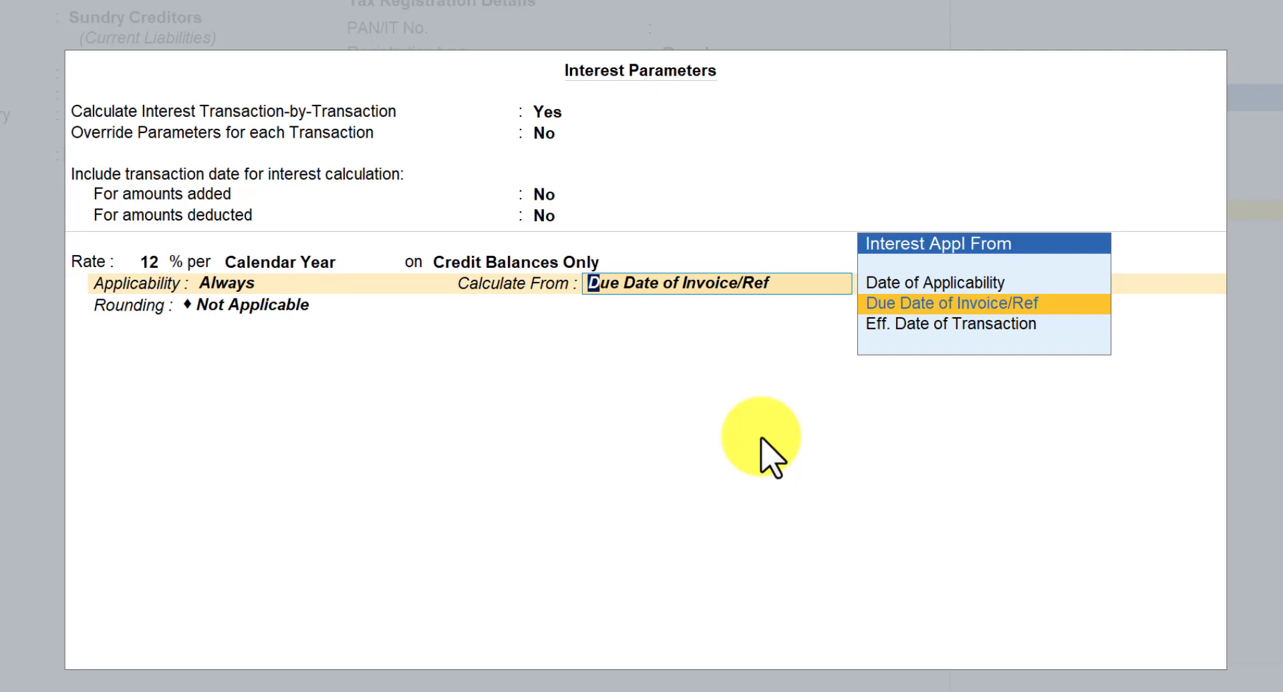
key("BackSpace")
key("Return")
key("Return")
- Set the interest rounding to Normal Rounding with a limit of 1, save the B R Enterprises ledger, and leave the ledger list
key("Down")
key("Down")
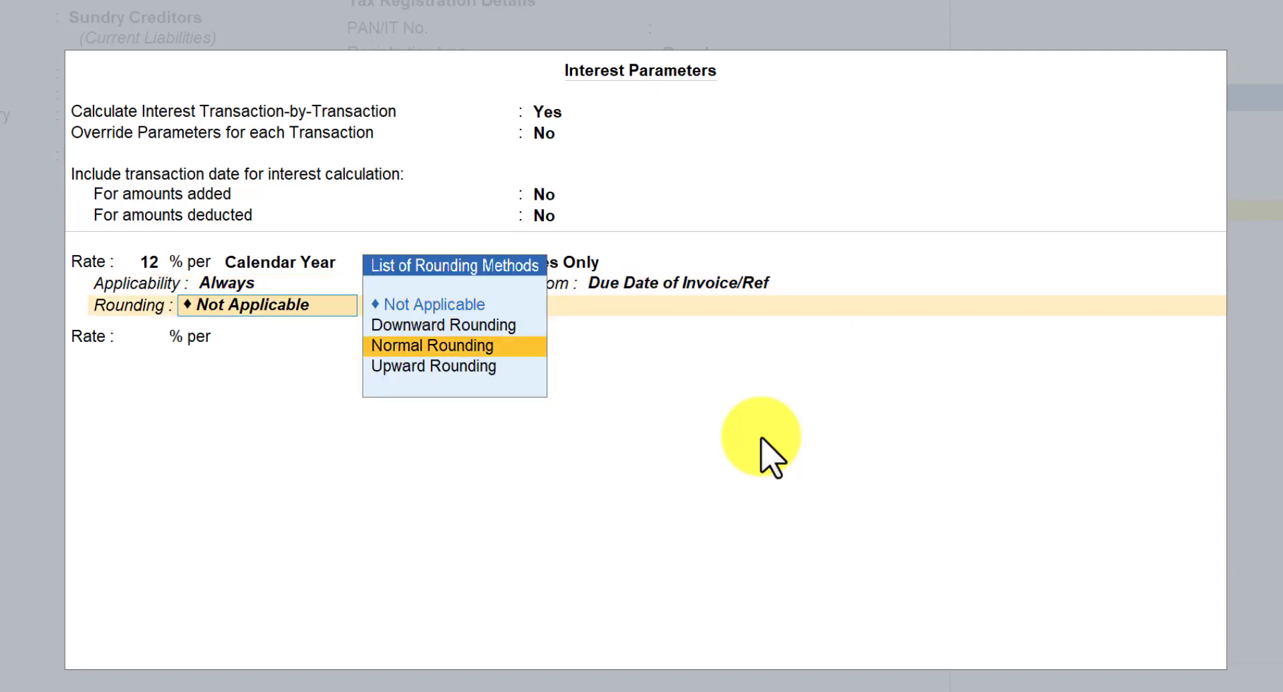
key("Return")
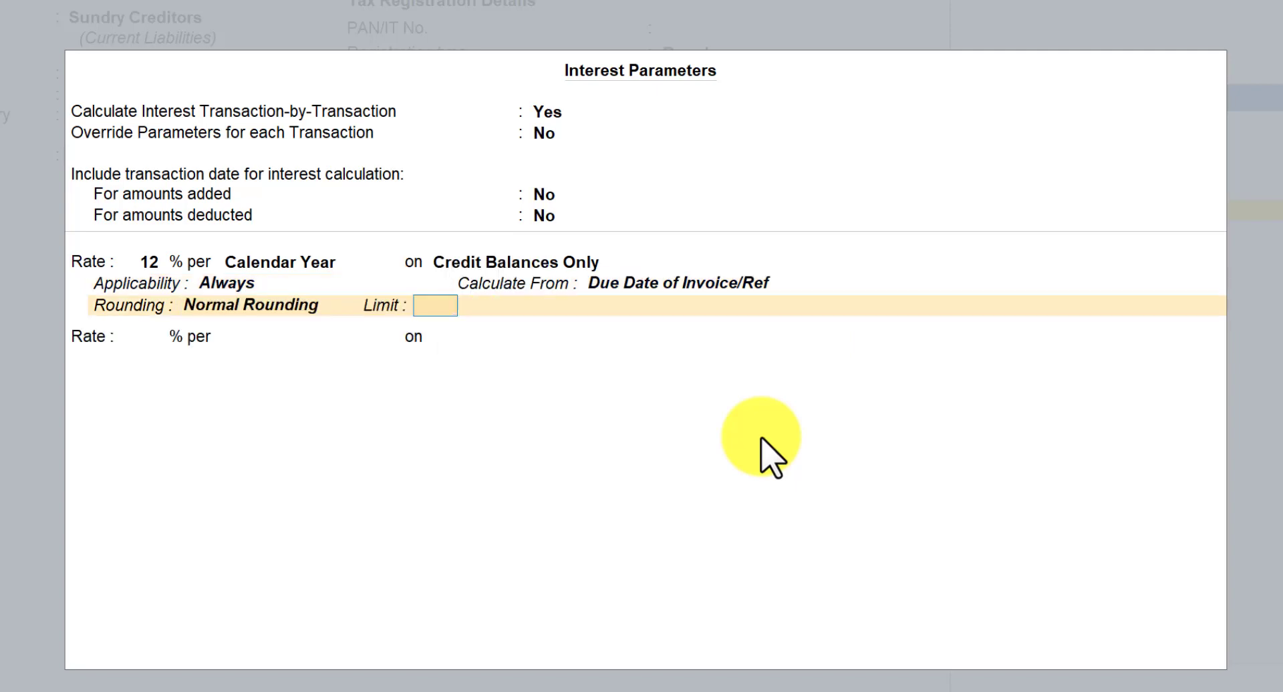
key("Return")
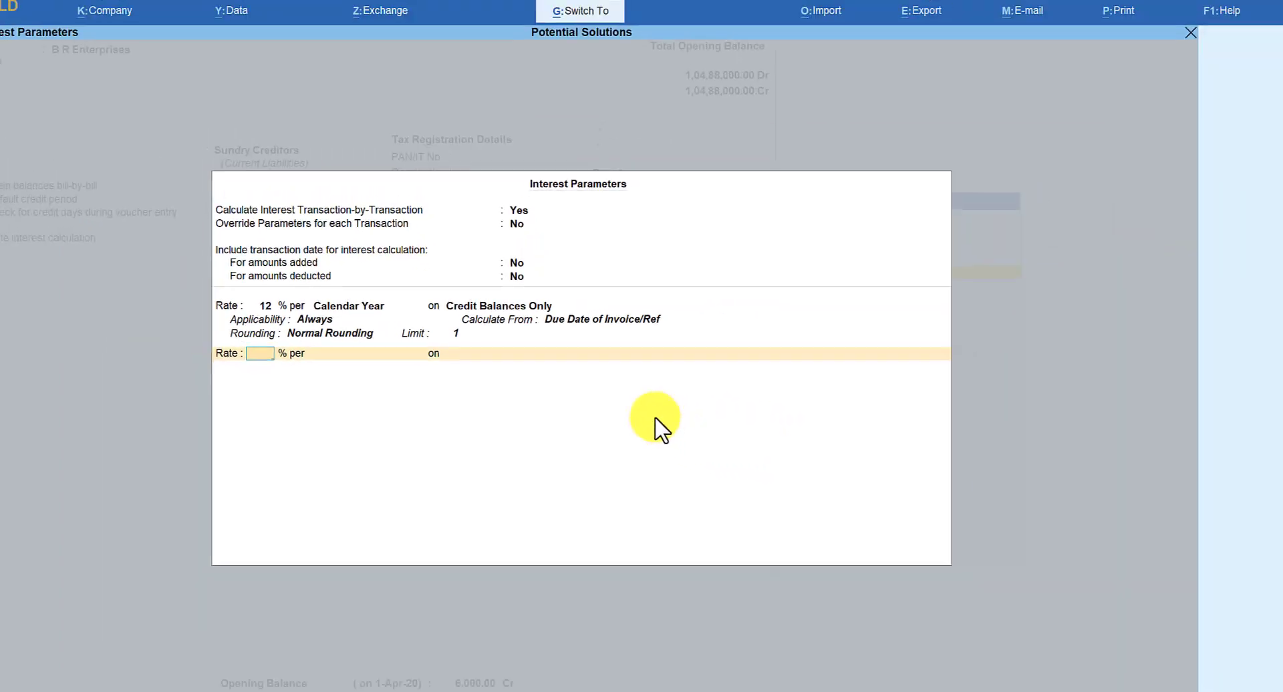
key("Return")
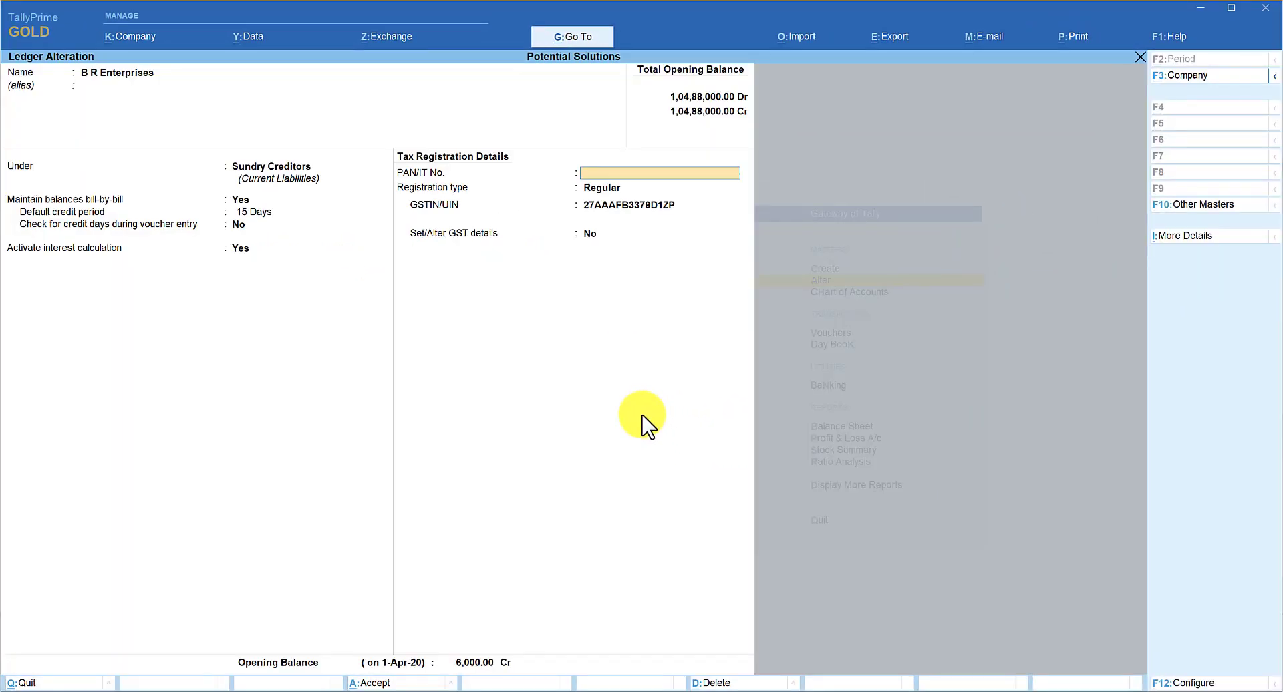
key("ctrl+a")
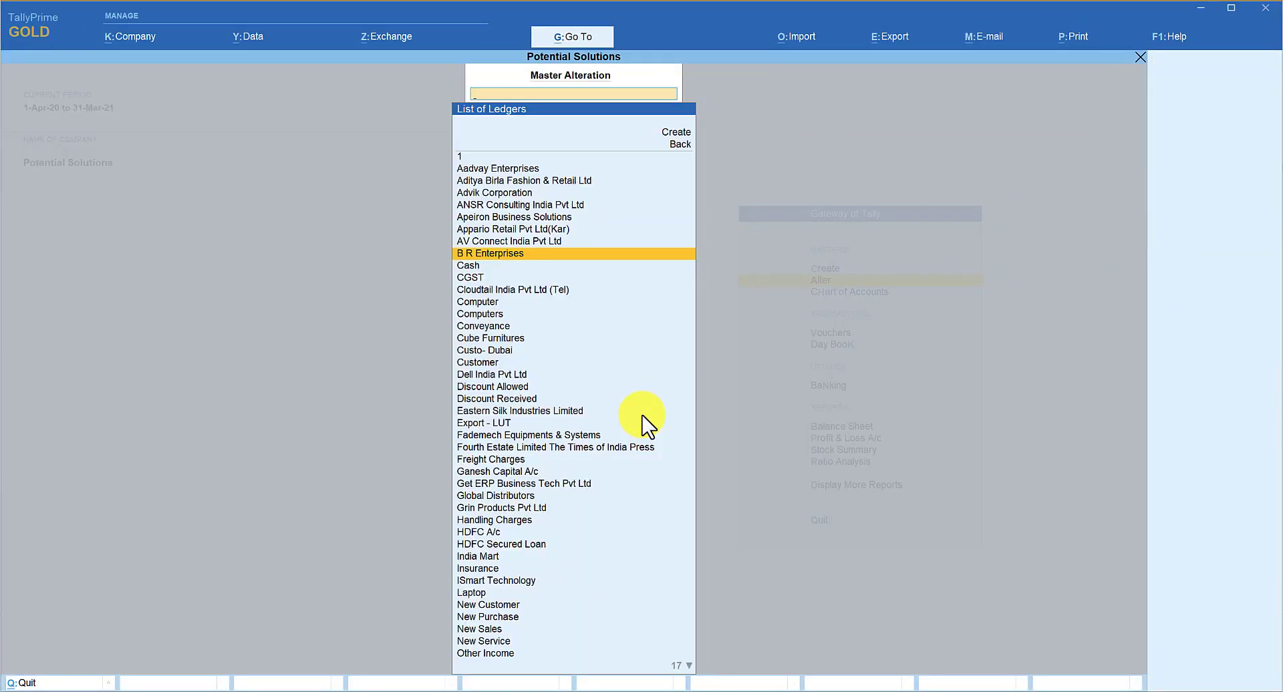
key("Escape")
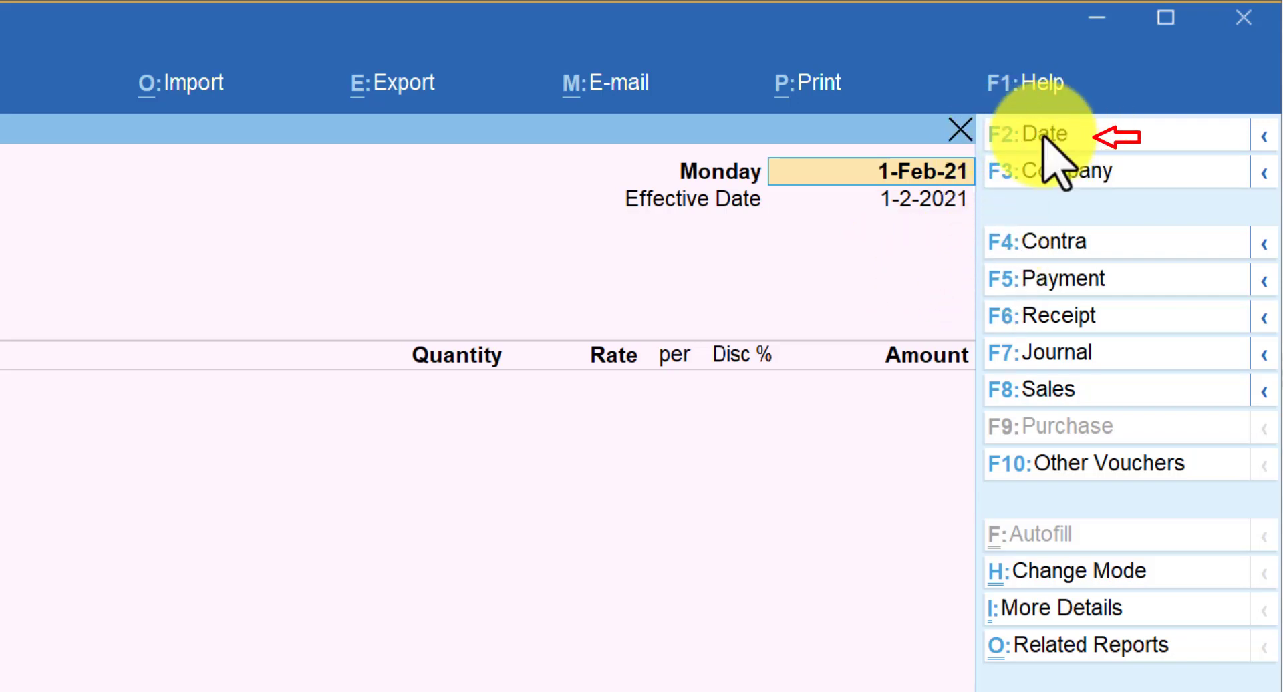
- Set the purchase voucher's date to 5-2-2021 and its effective date to 1-2-2021
key("F2")
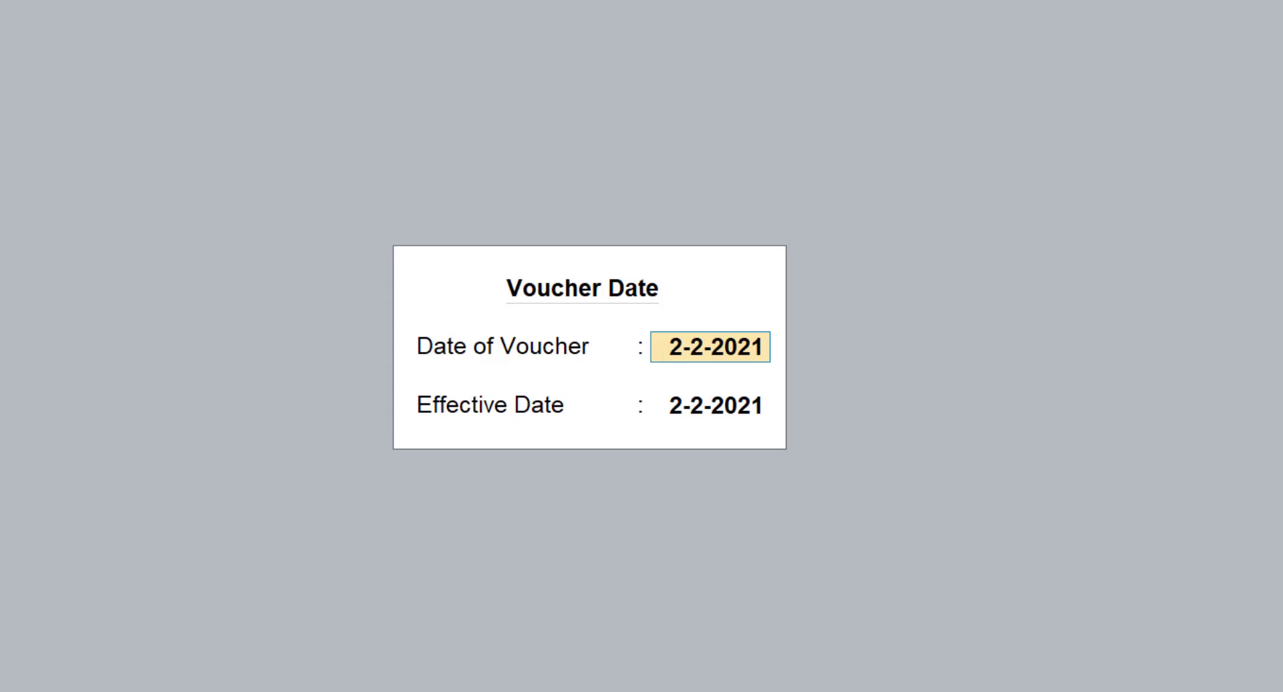
type("5-2")
key("Return")
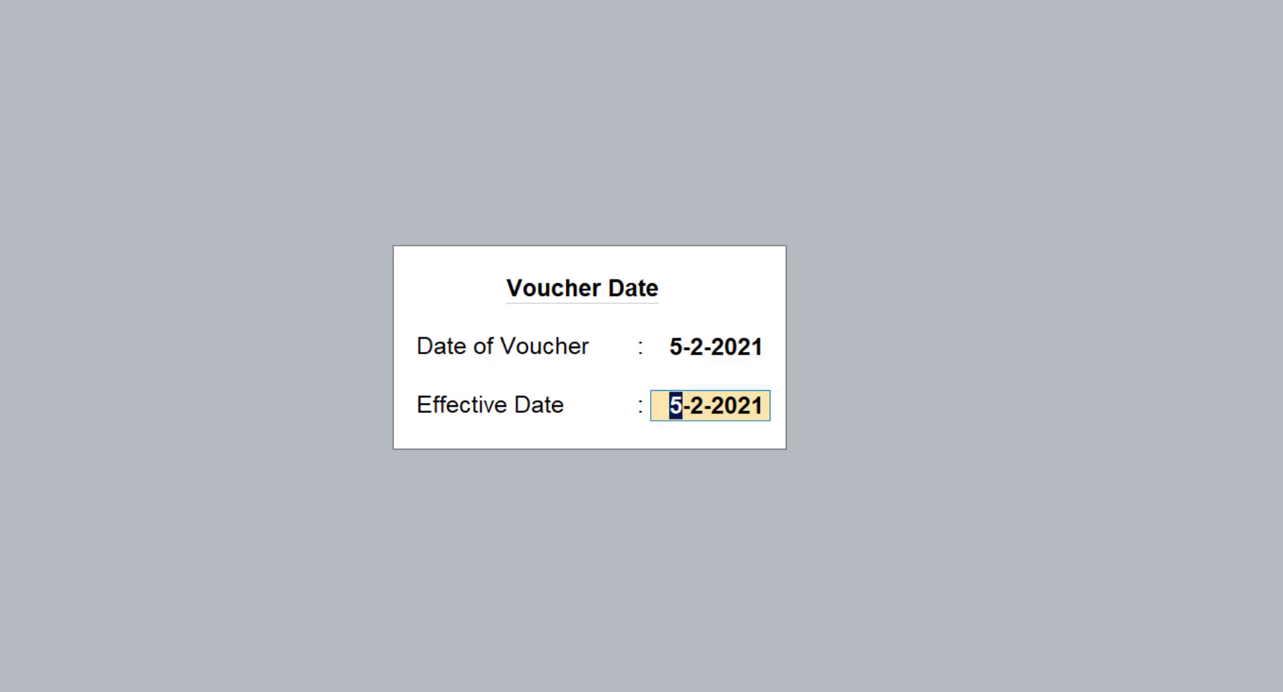
type("1-2")
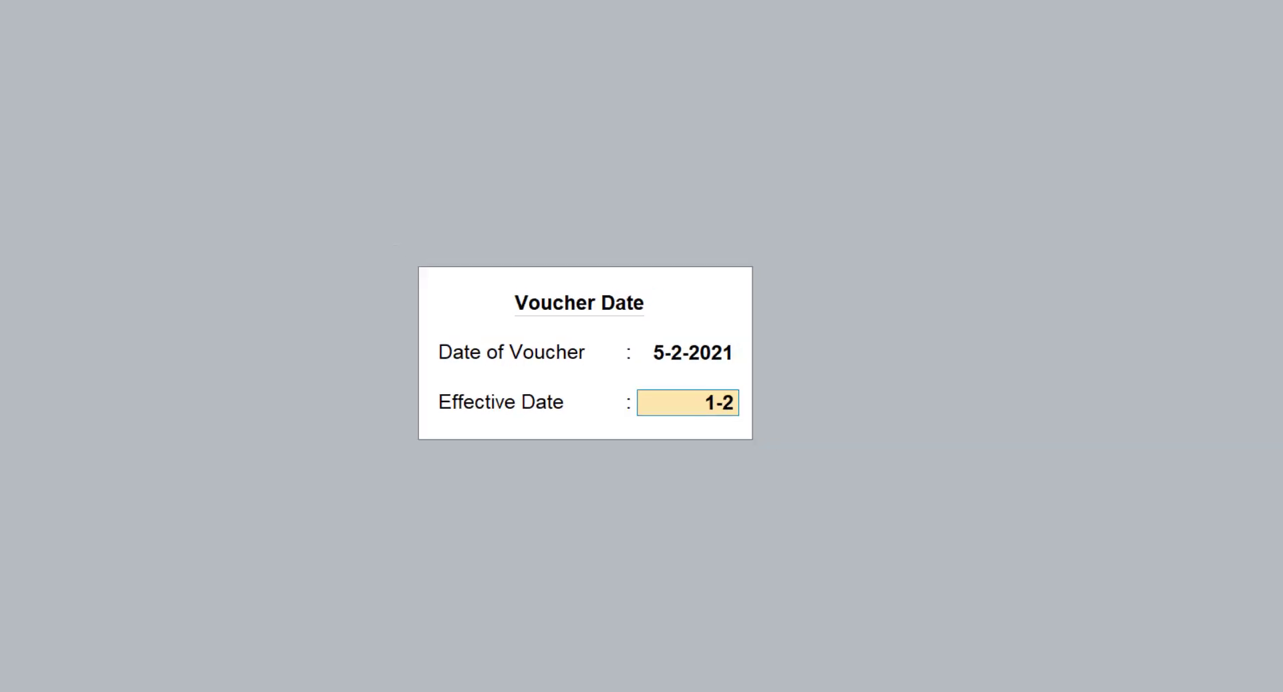
key("Return")
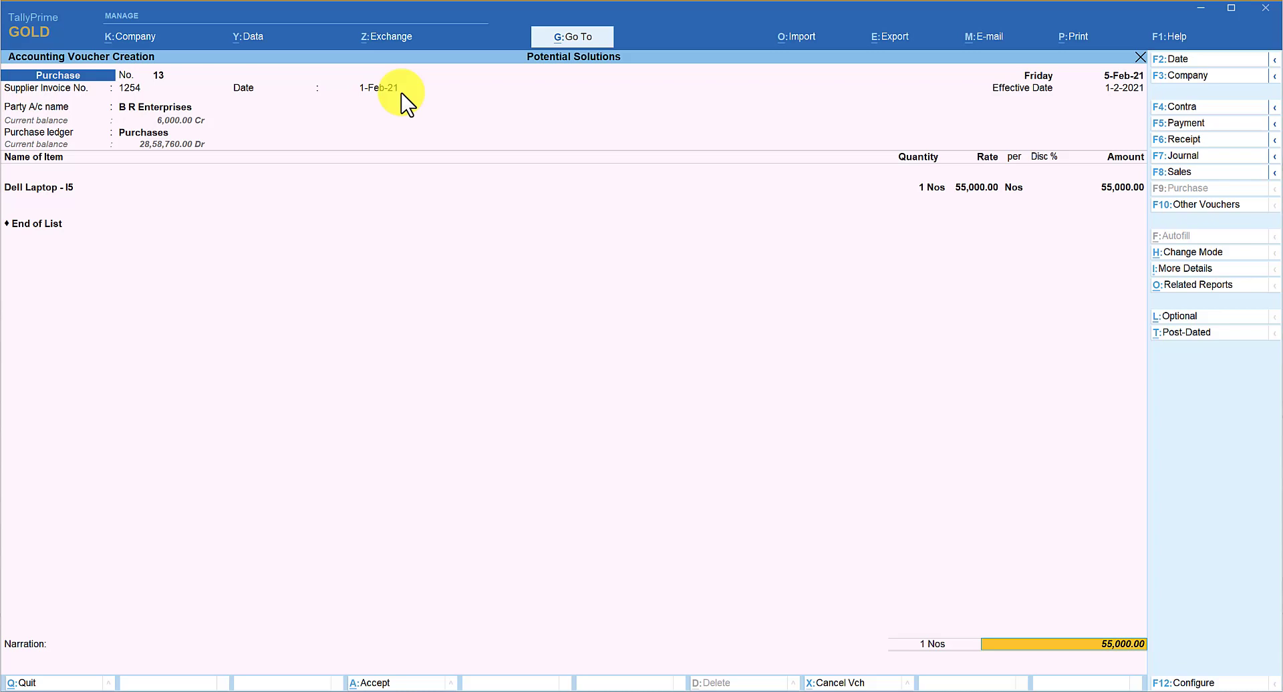
- Allocate the 55,000.00 purchase from B R Enterprises to a New Ref with 15 credit days, and save the voucher
key("Return")
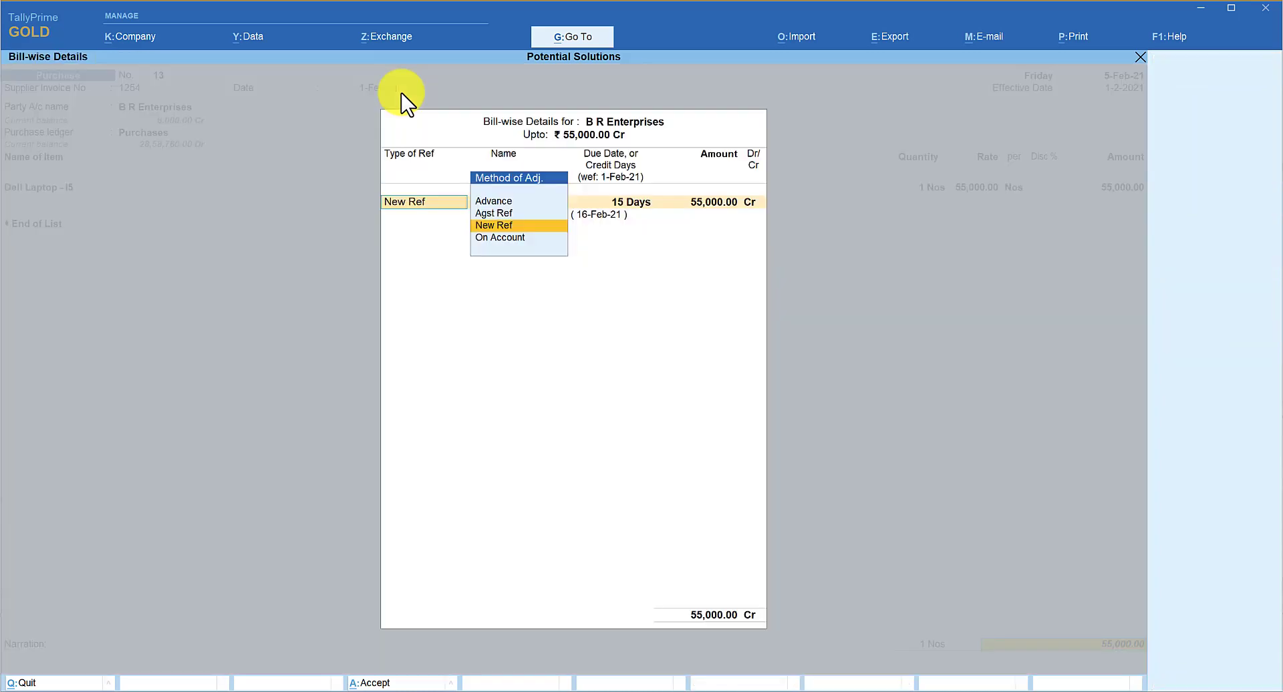
key("Return")
key("Return")
key("Return")
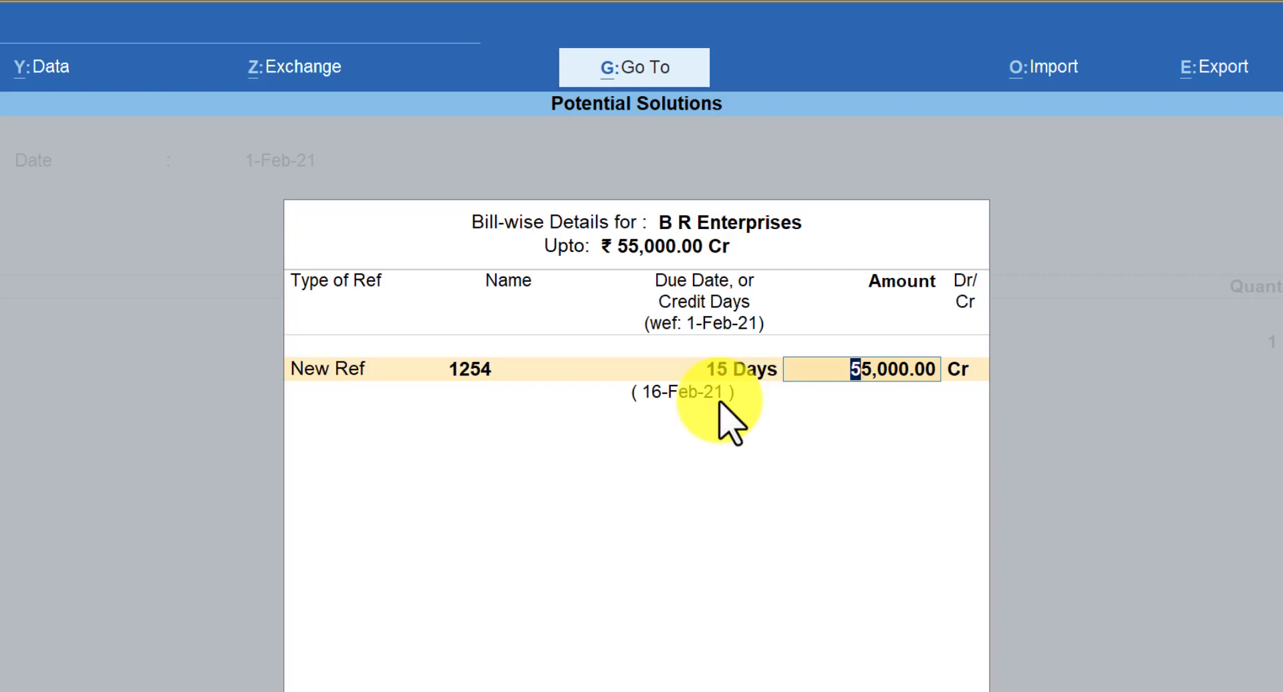
key("Return")
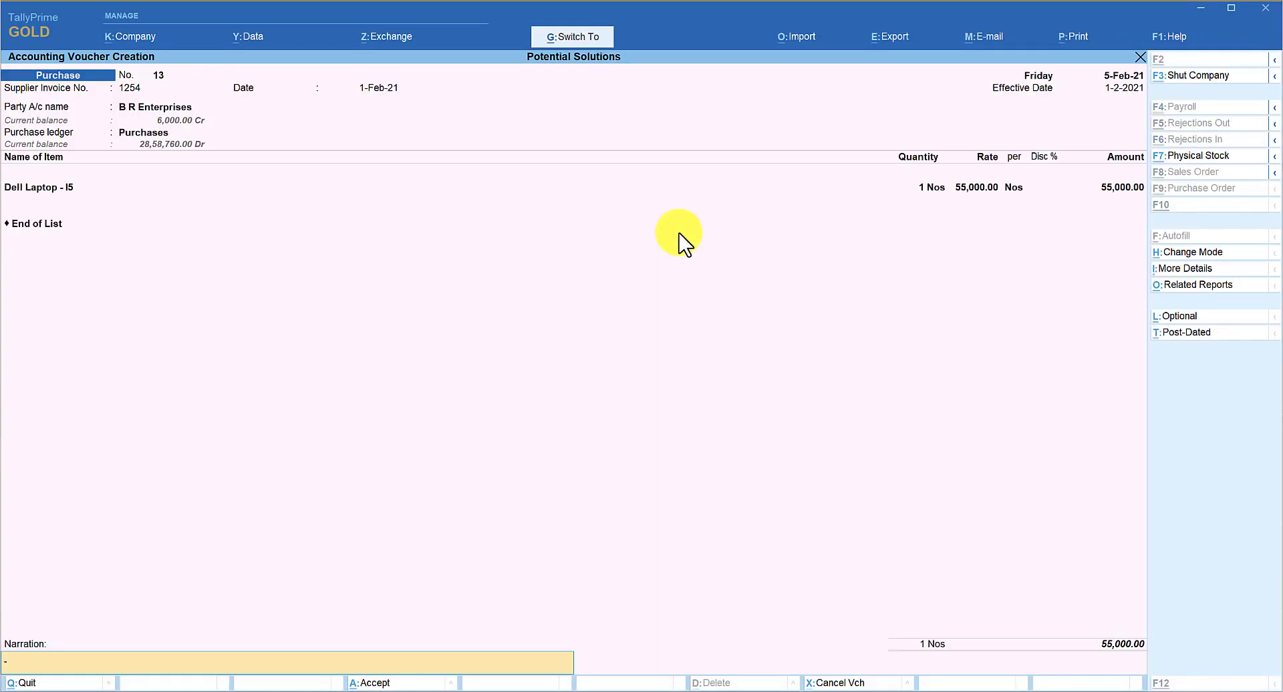
key("ctrl+a")
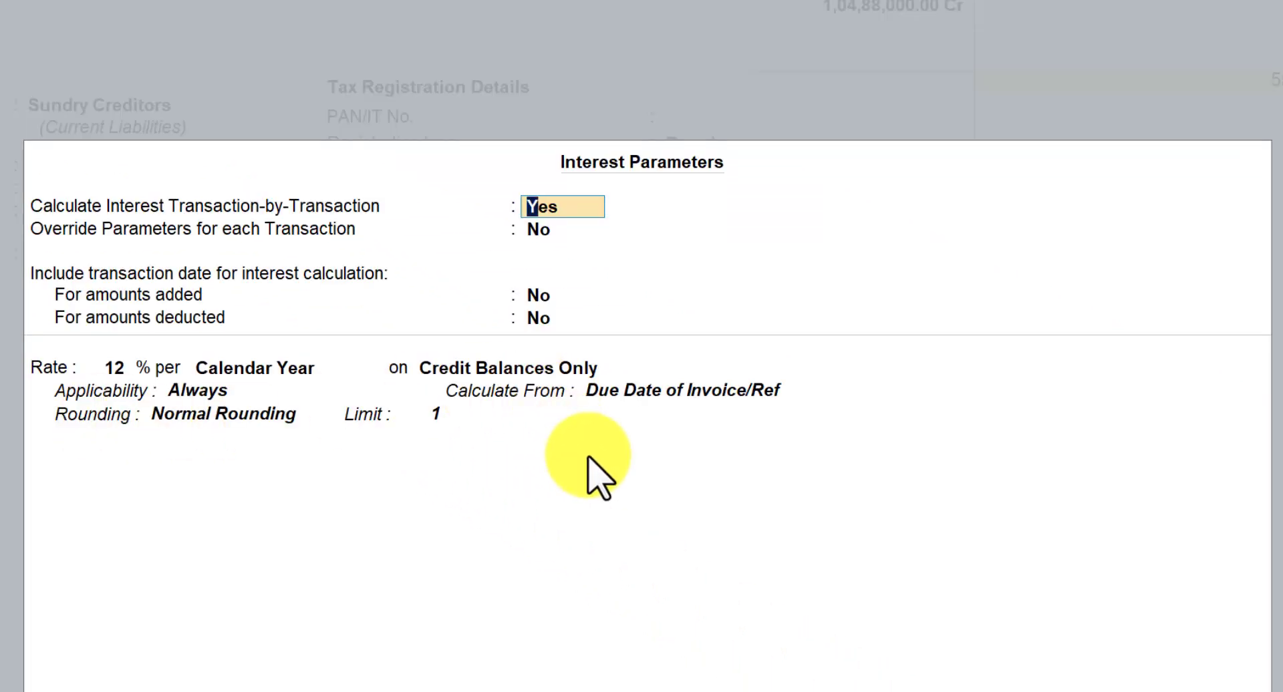
- Set the B R Enterprises interest to calculate from Eff. Date of Transaction, and save the ledger to return to its interest report
left_click(175, 391)
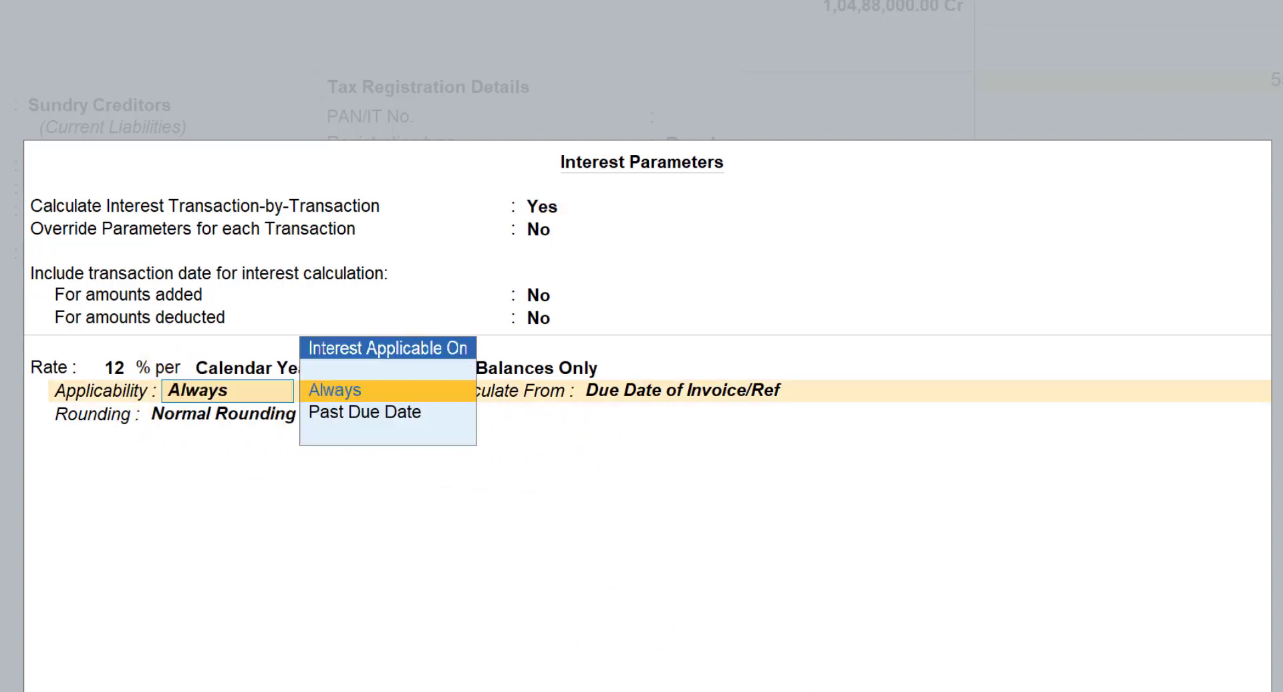
key("Return")
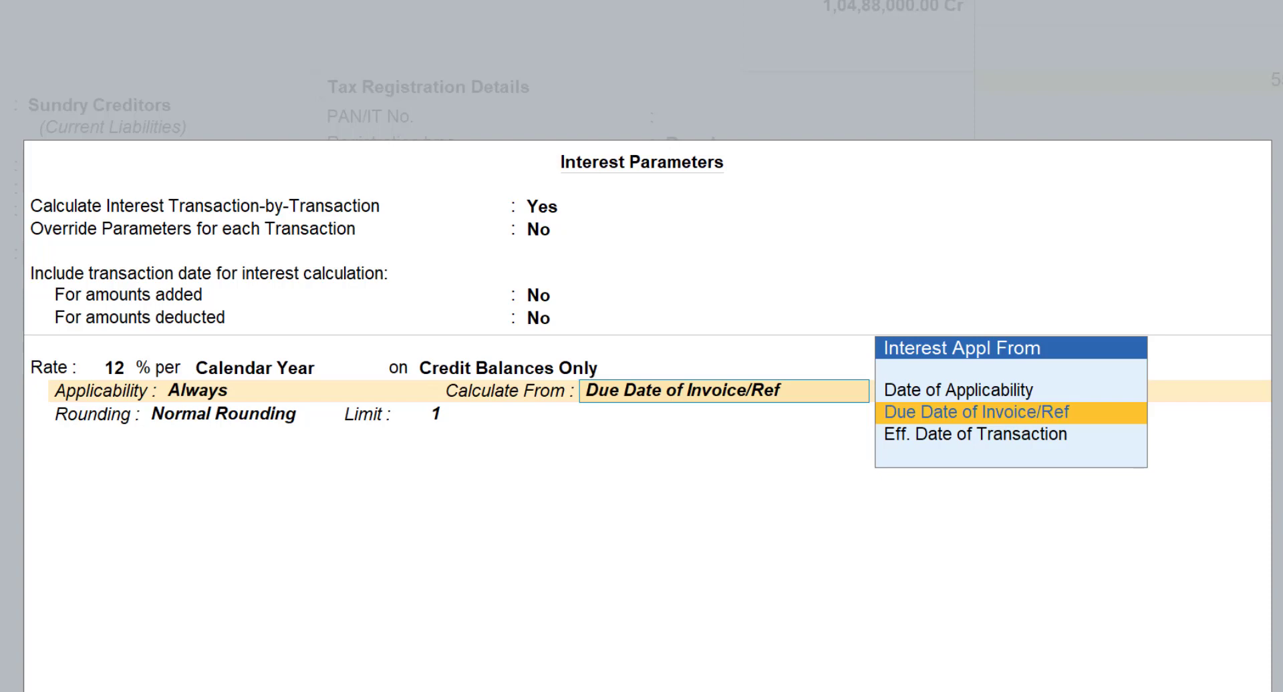
key("Down")
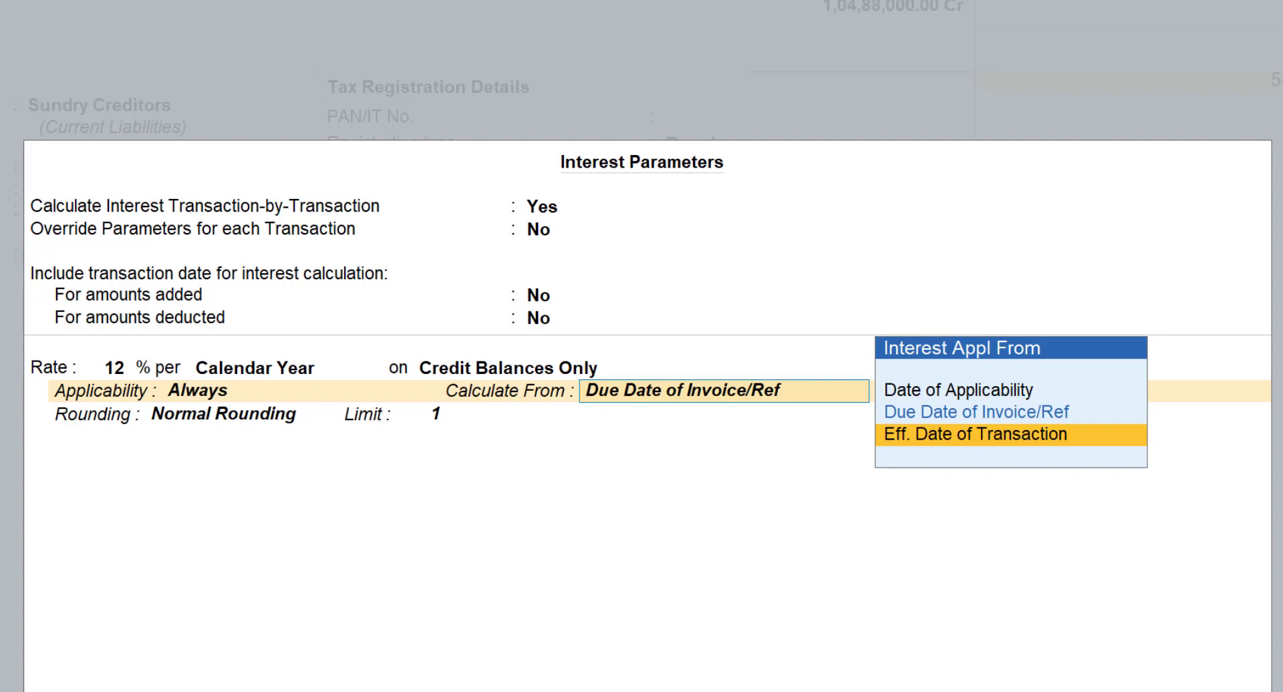
key("Return")
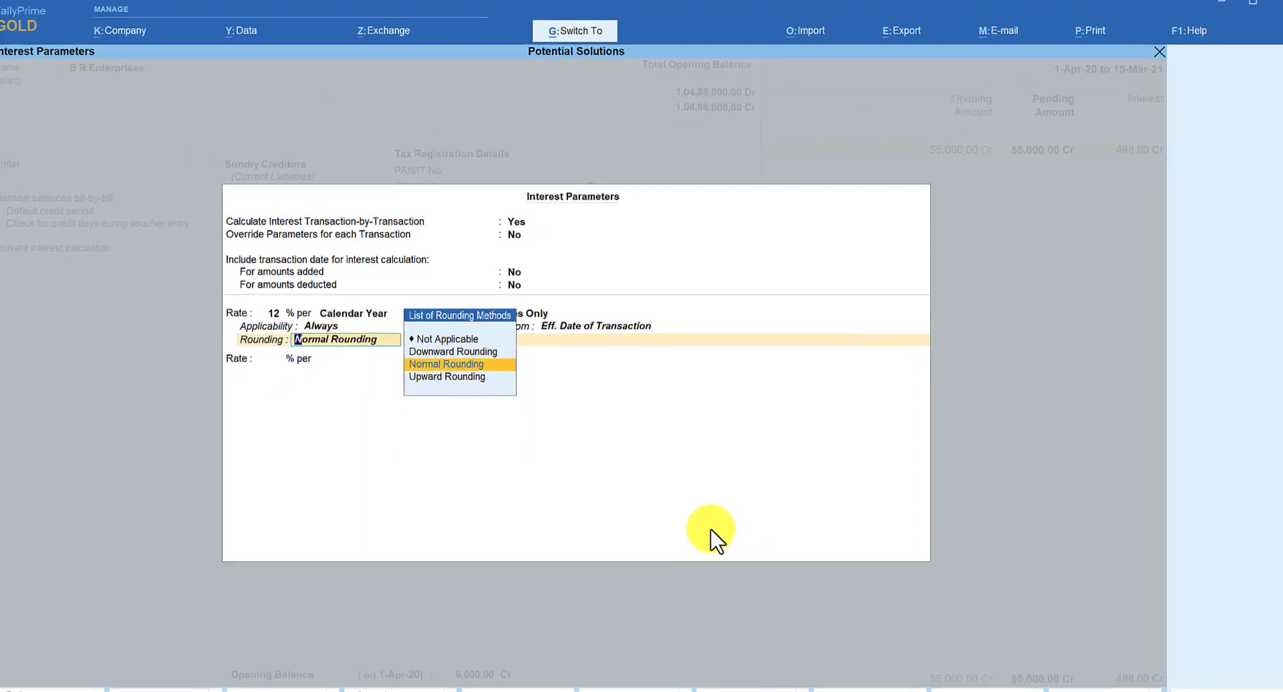
key("Return")
key("Return")
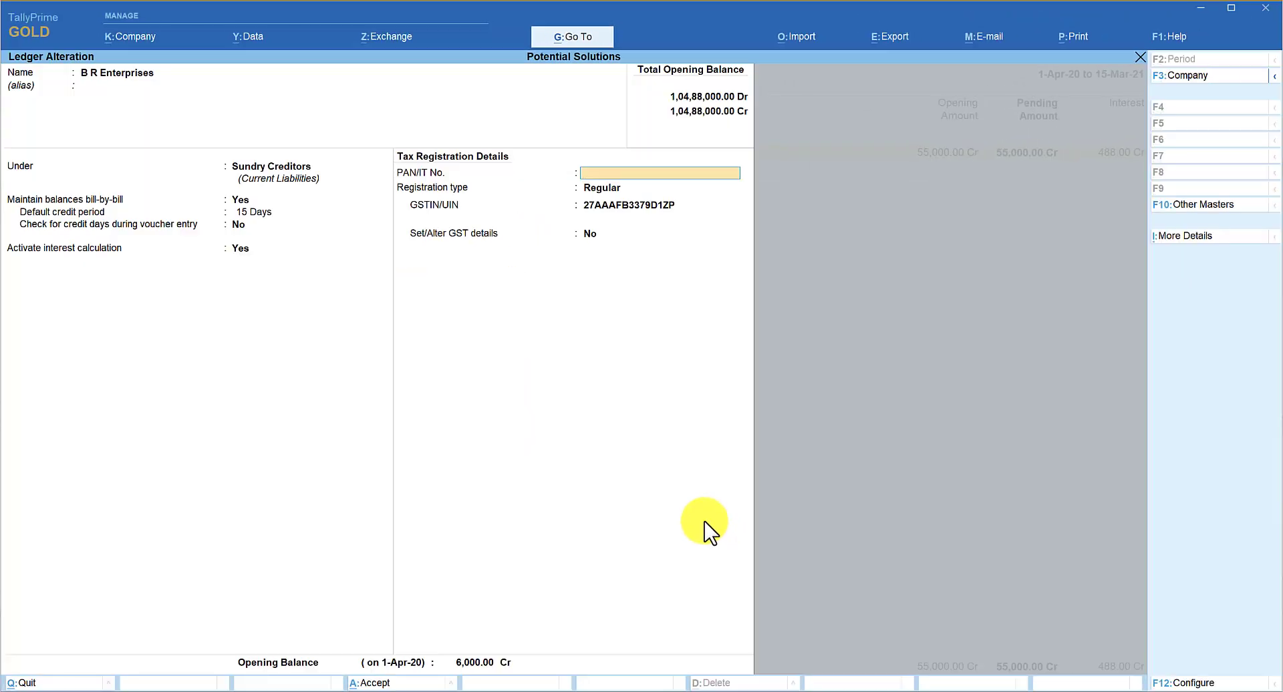
key("alt+g")
key("Return")
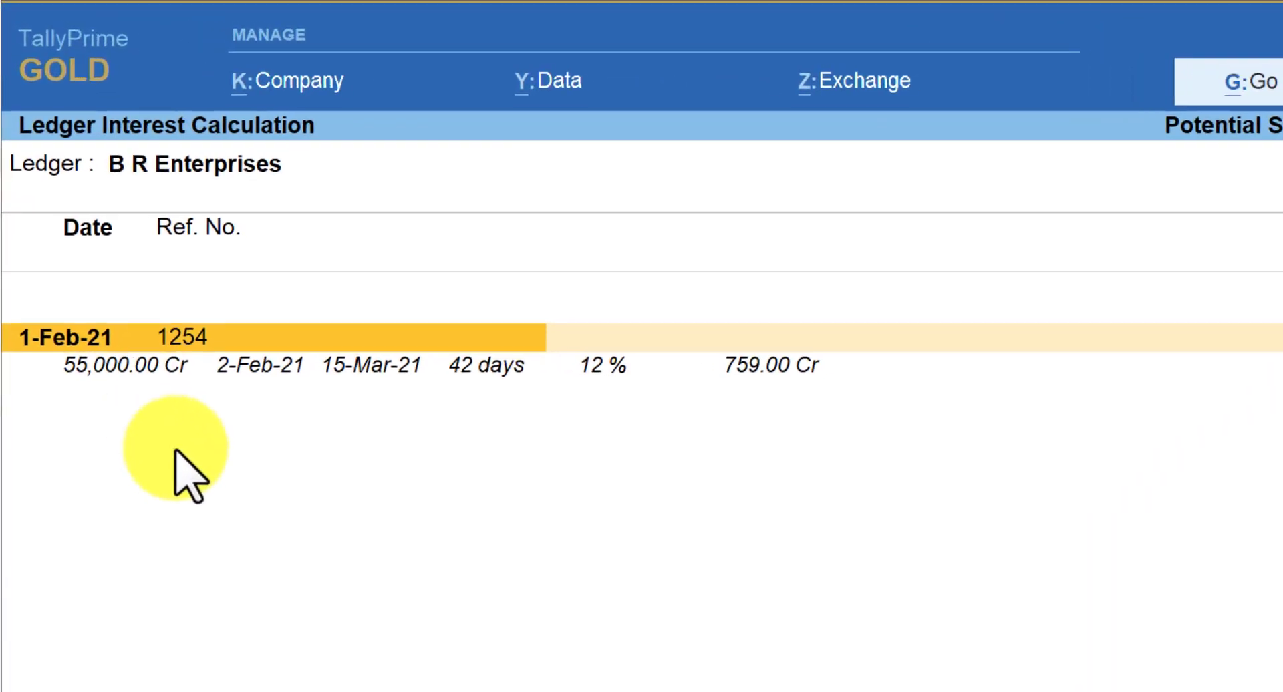